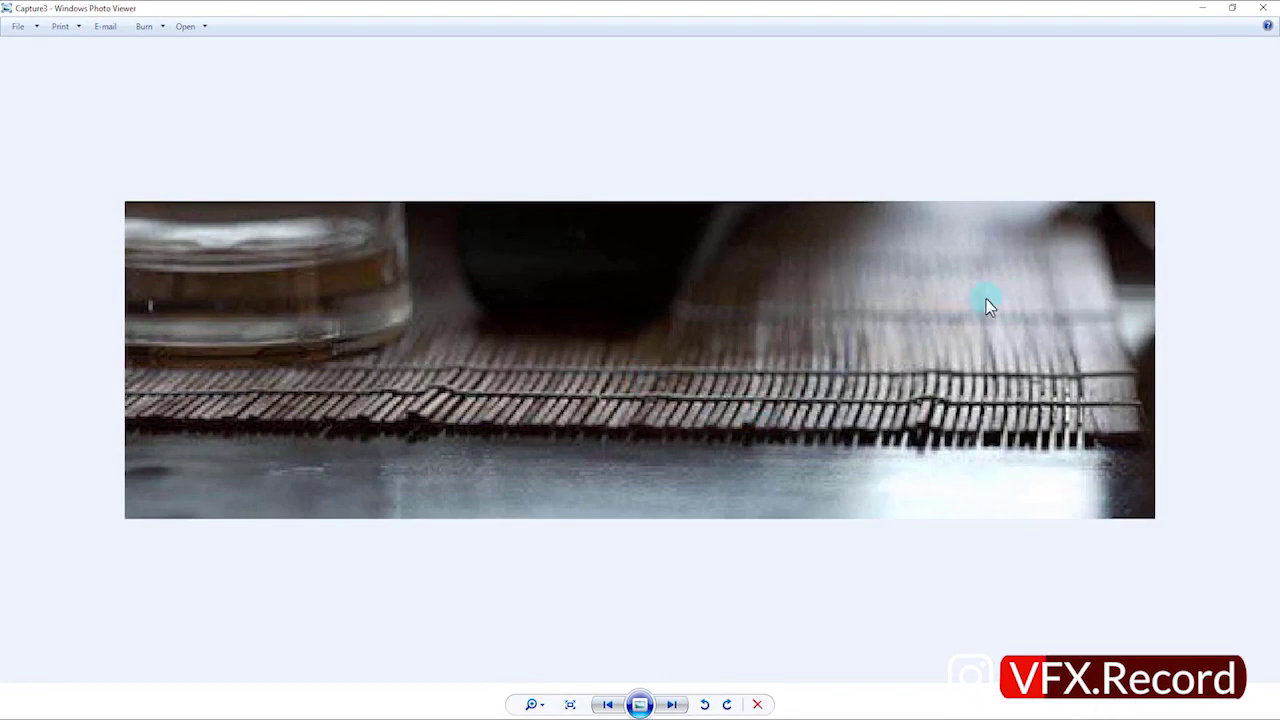
Minimize the bamboo placemat reference photo to bring the 3ds Max scene back.
click(1204, 14)
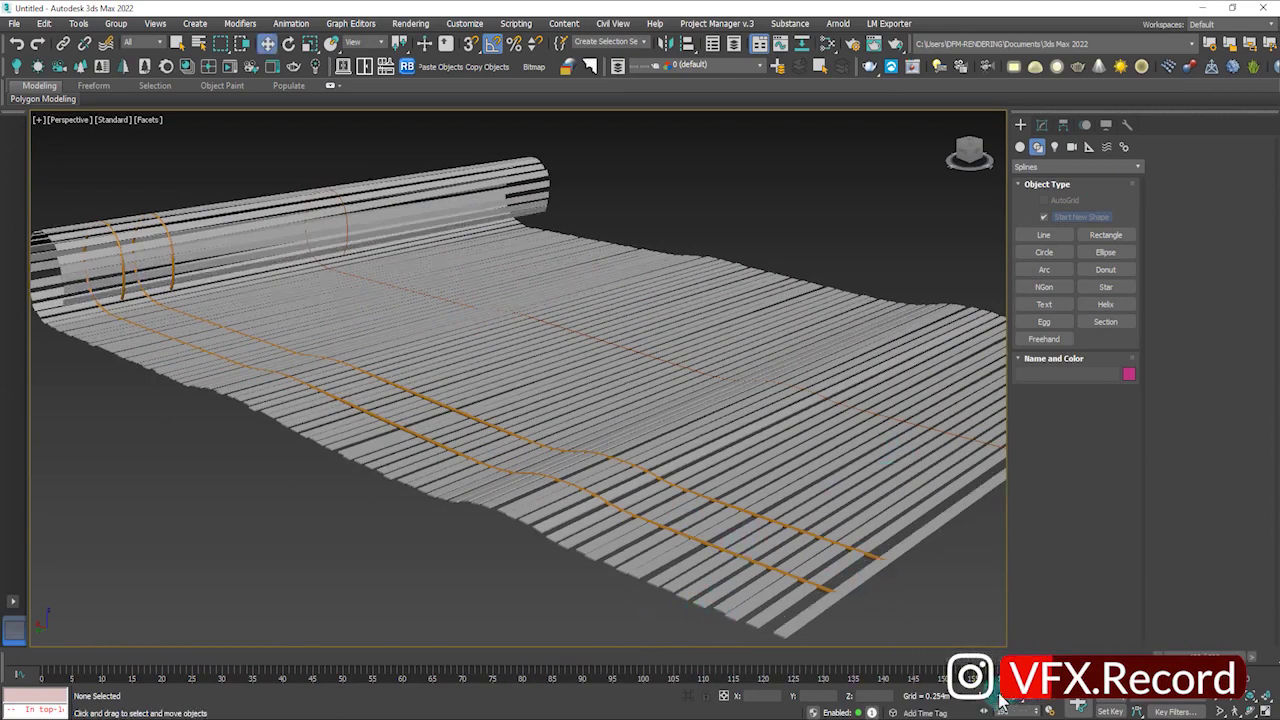
Drag out a new thin box near the spline paths and give it a small height.
middle_drag(663, 463, 657, 474)
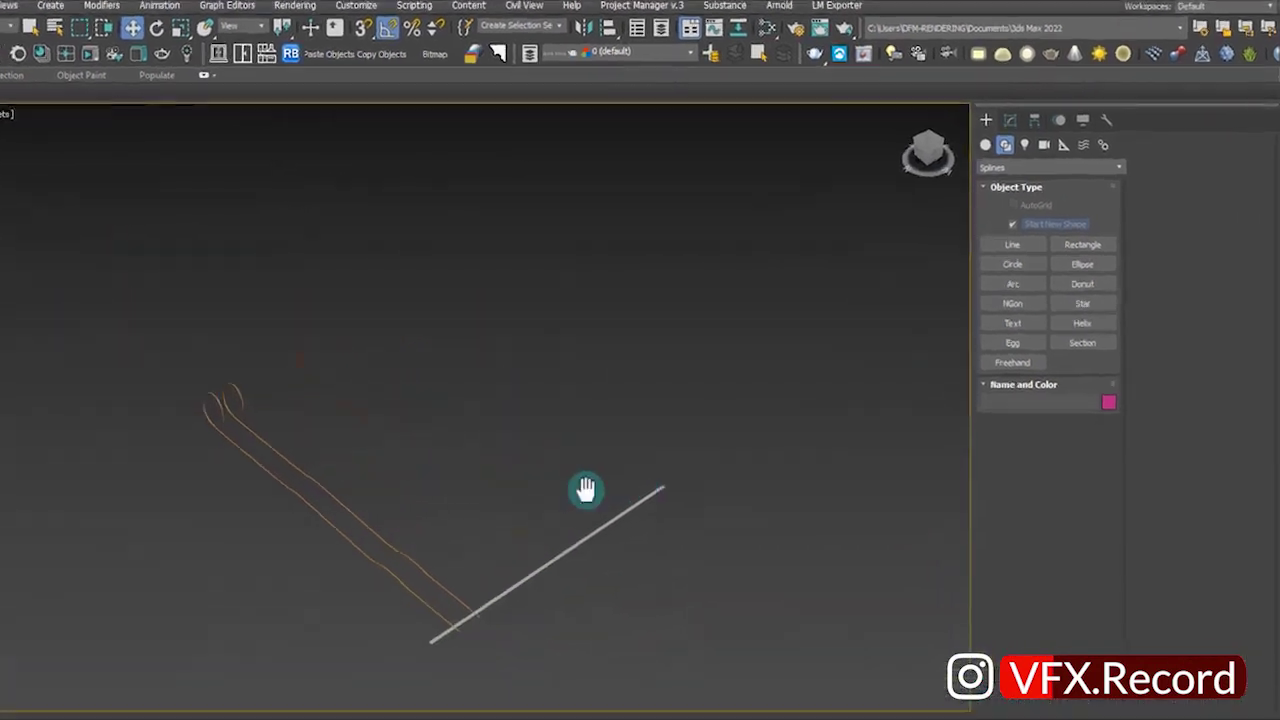
click(865, 137)
click(903, 250)
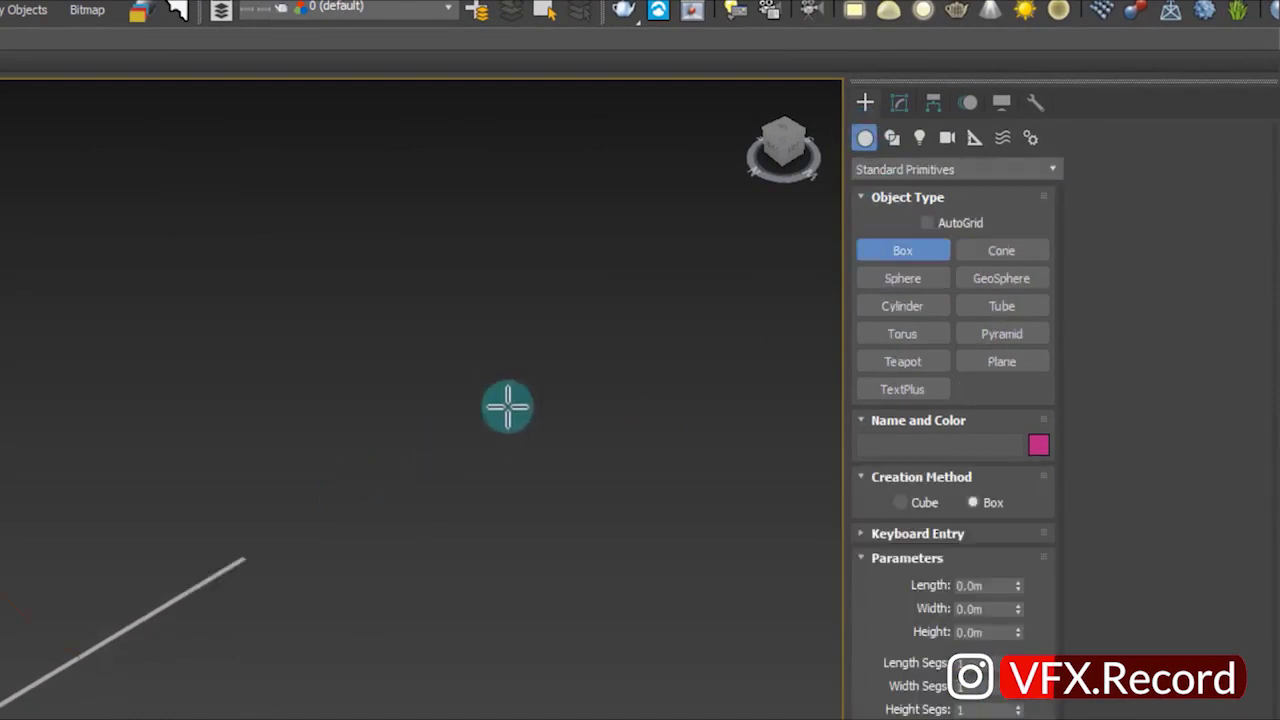
mouse_move(663, 297)
mouse_down()
mouse_move(443, 428)
mouse_move(406, 434)
mouse_up()
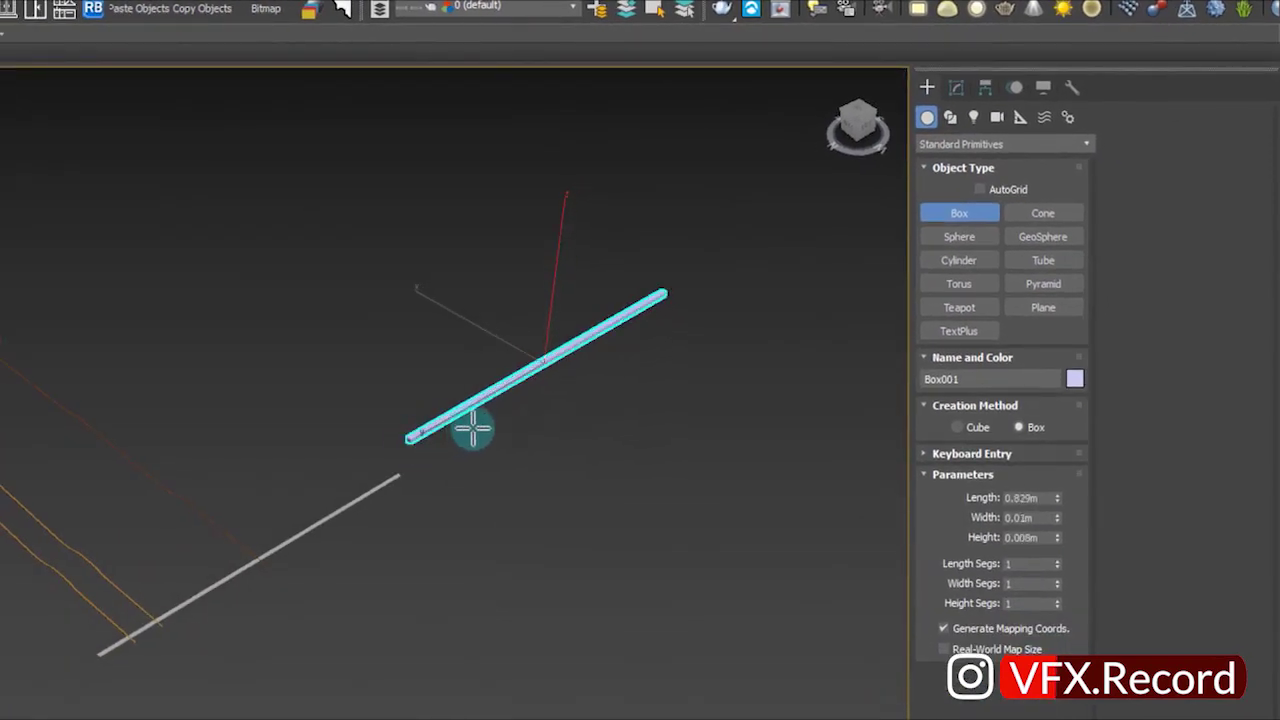
scroll(457, 430, up, 5)
click(406, 434)
scroll(730, 490, down, 3)
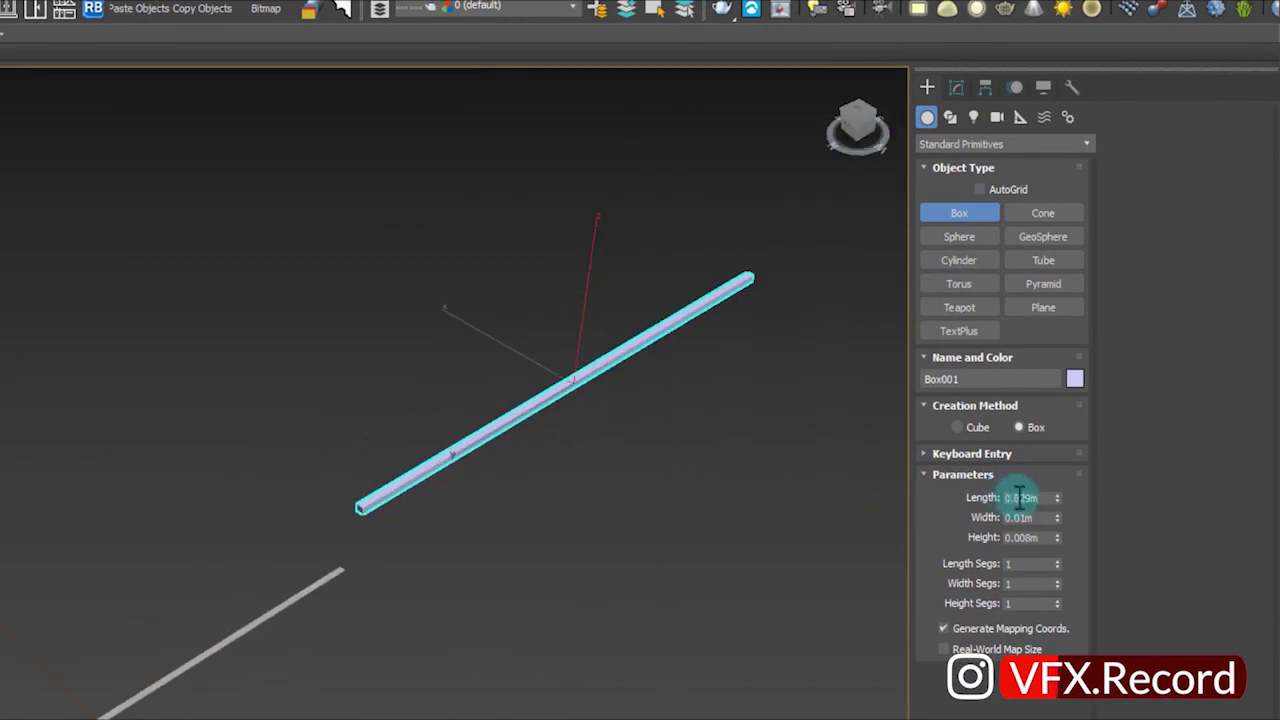
Size Box001 to length 0.771m, width 0.005m and height 0.002m.
drag(1057, 497, 1056, 505)
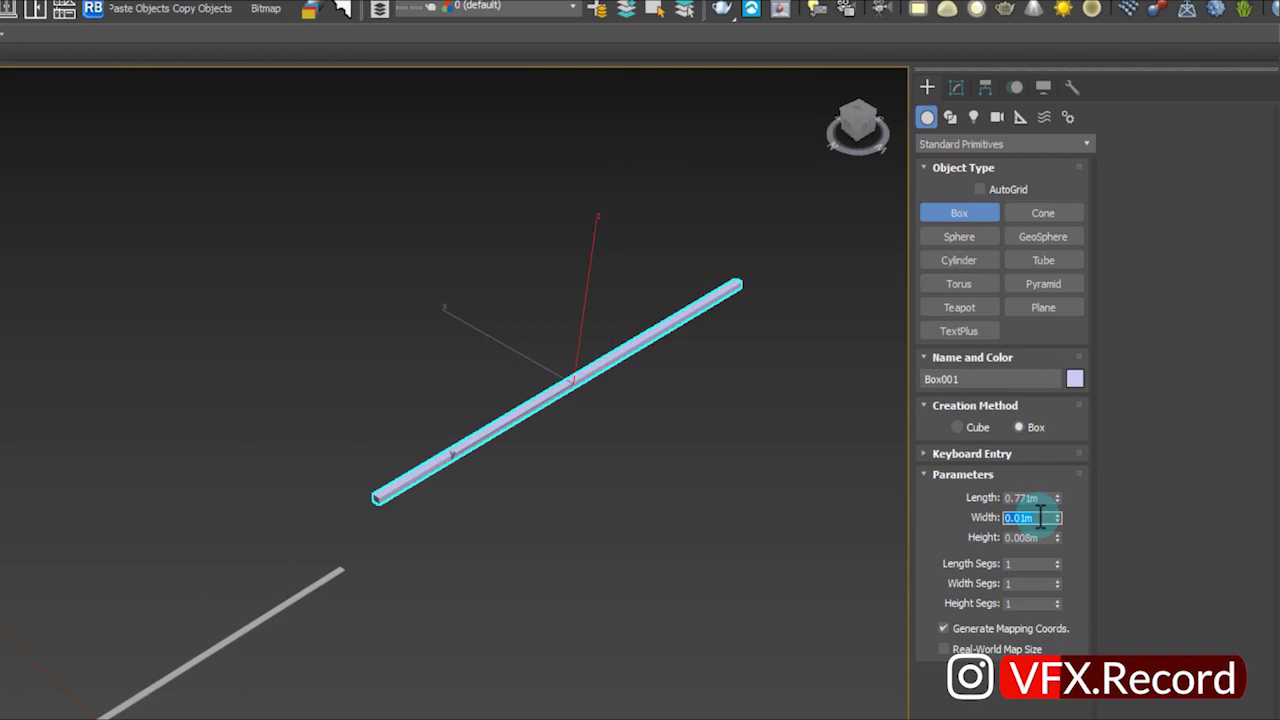
text(5)
key(Return)
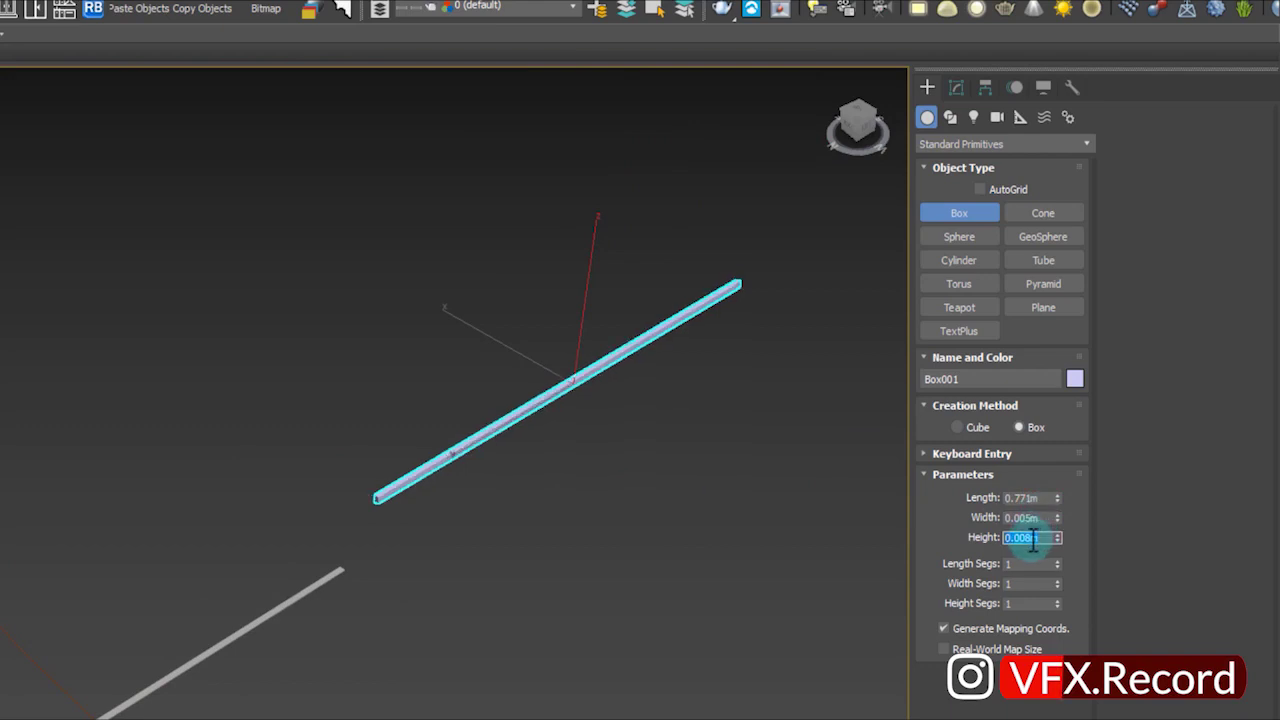
text(2)
key(Return)
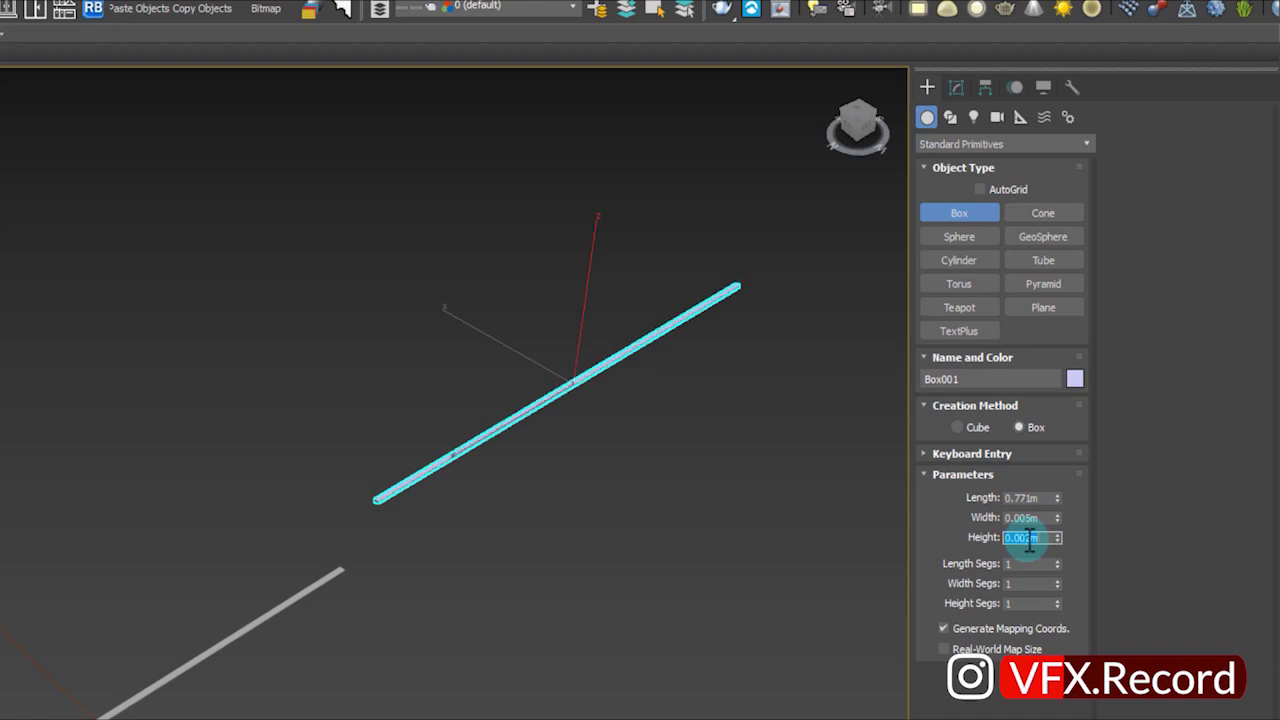
middle_drag(597, 549, 586, 449)
scroll(413, 488, up, 3)
mouse_move(374, 517)
middle_down()
mouse_move(354, 543)
mouse_move(363, 528)
middle_up()
Exit box creation, select the curled spline, switch to Front view and start the Line spline tool.
right_click(236, 530)
click(213, 514)
alt+middle_drag(243, 520, 443, 428)
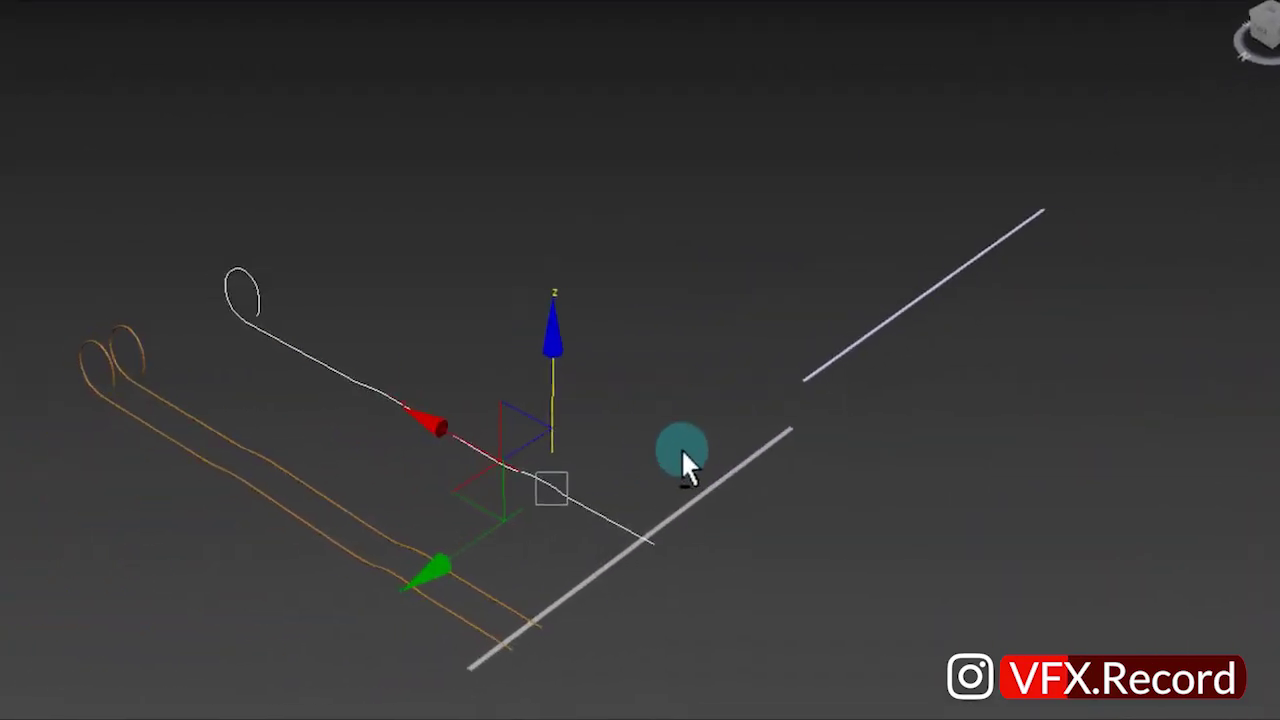
key(f)
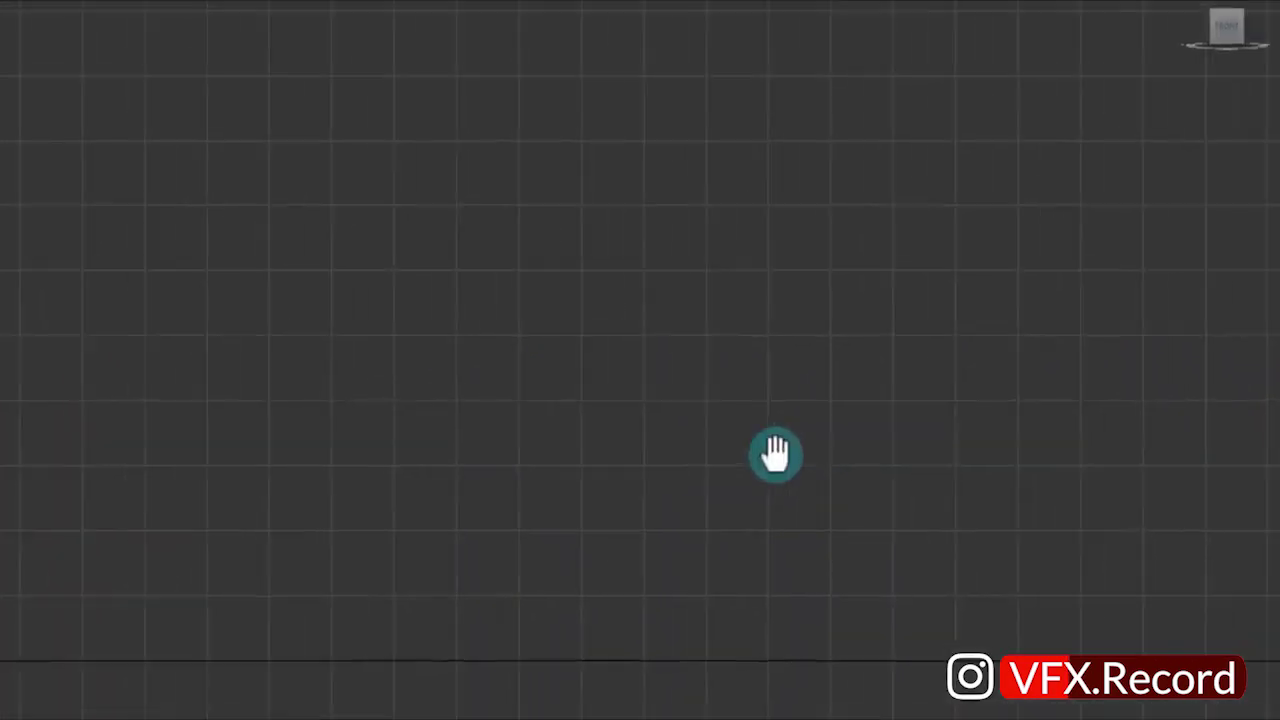
scroll(776, 455, up, 3)
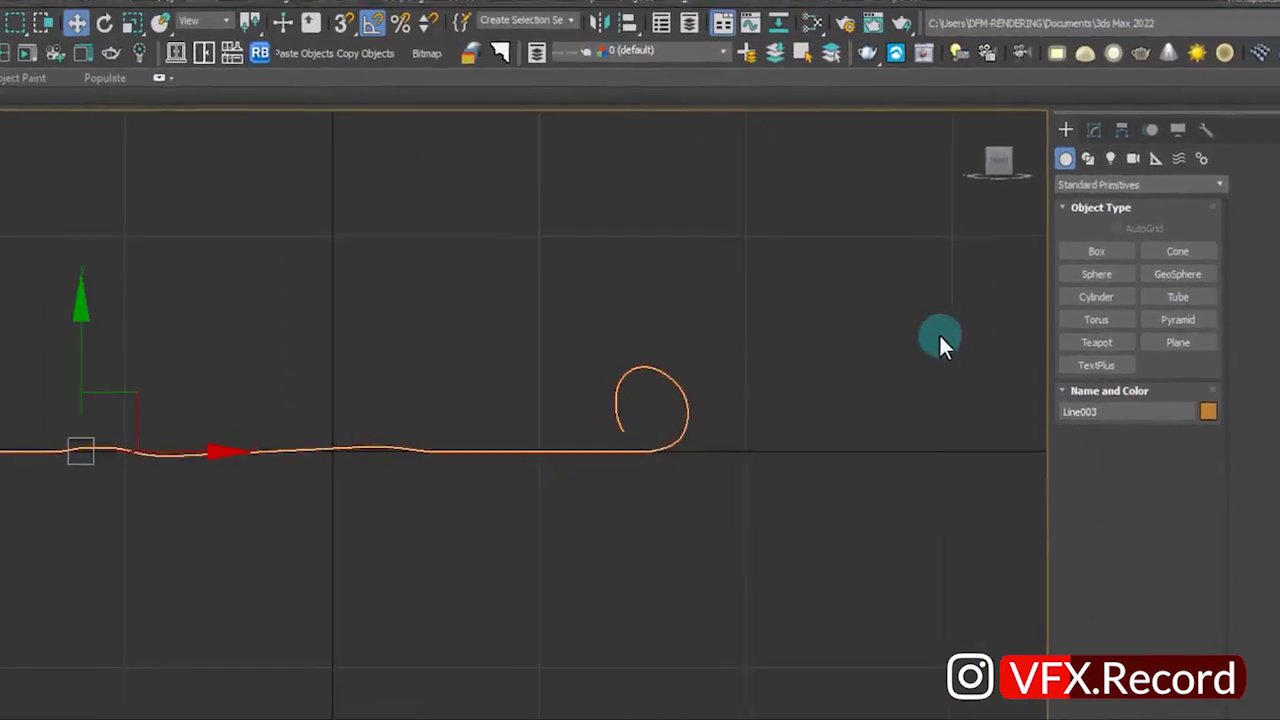
click(1090, 158)
click(1120, 279)
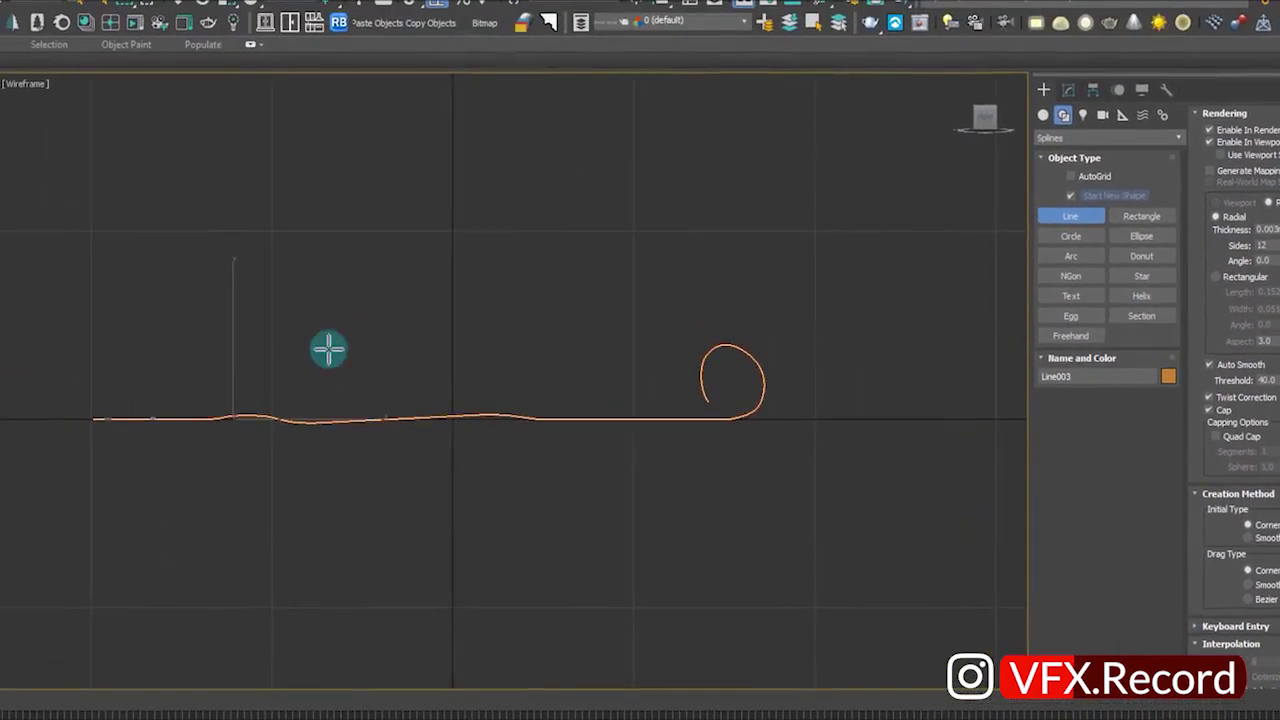
Place the first points of a new line spline along a straight run.
click(94, 315)
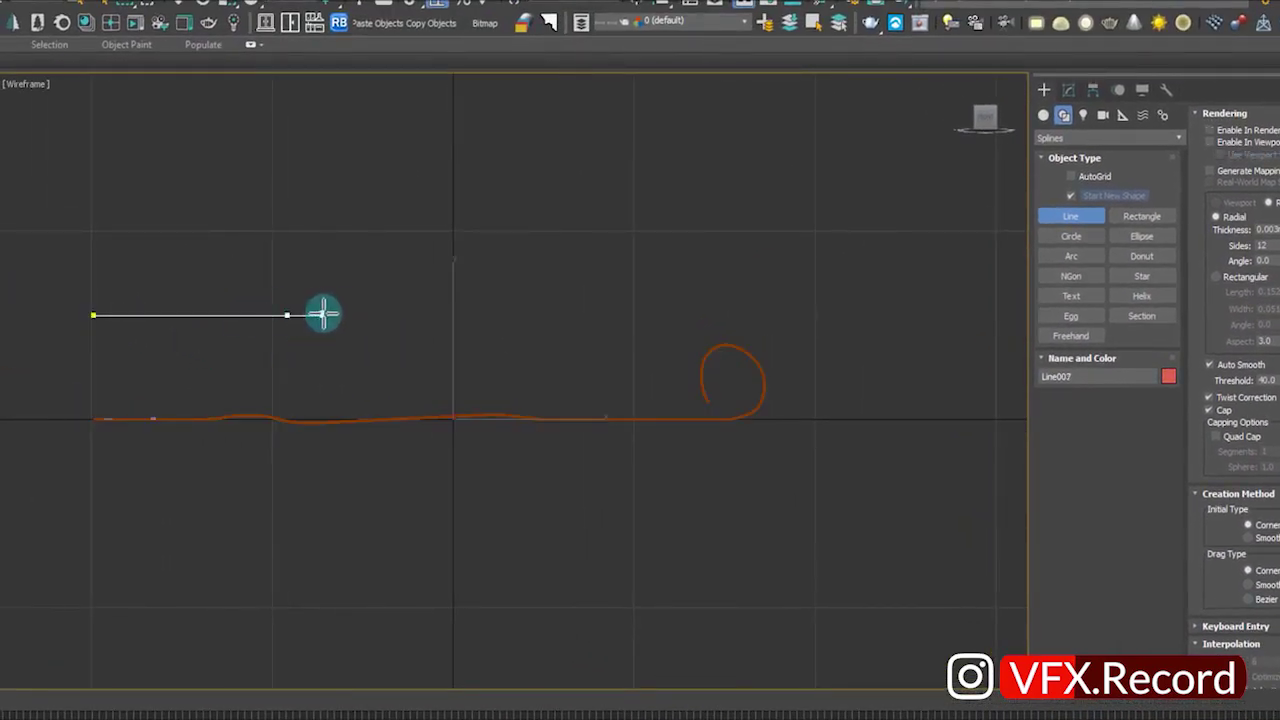
click(484, 315)
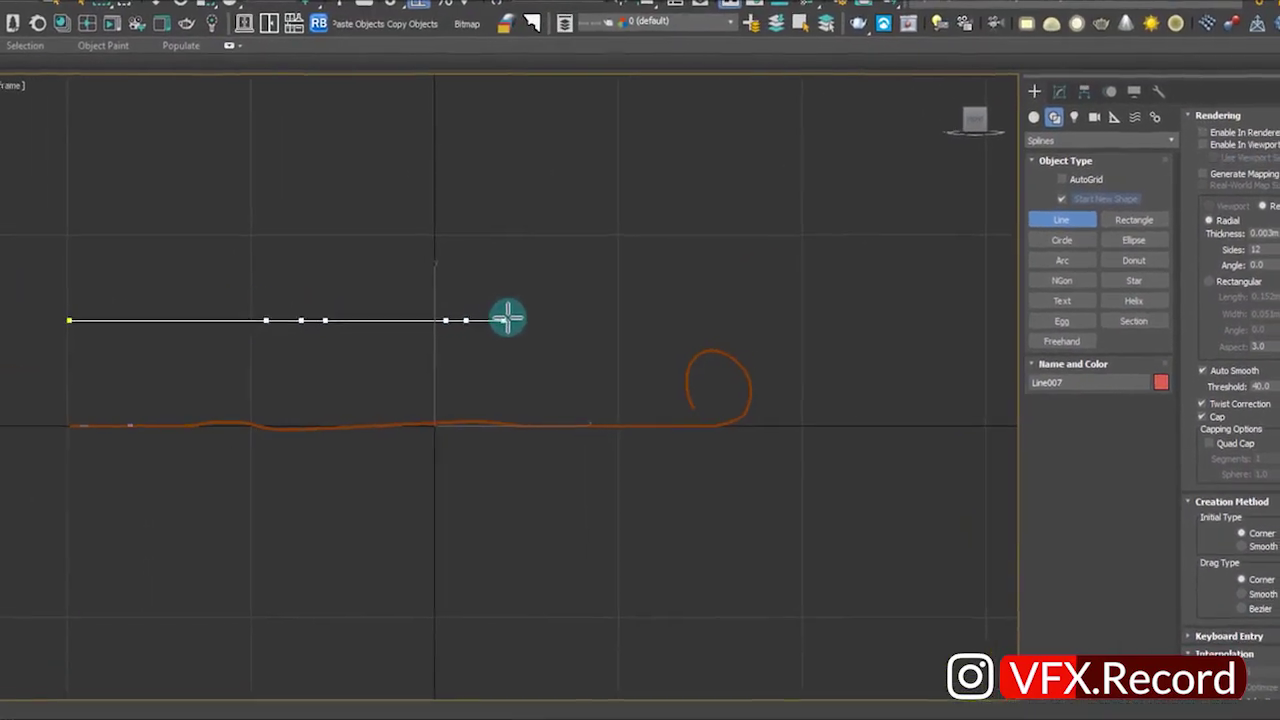
click(524, 315)
click(588, 315)
click(435, 378)
click(474, 379)
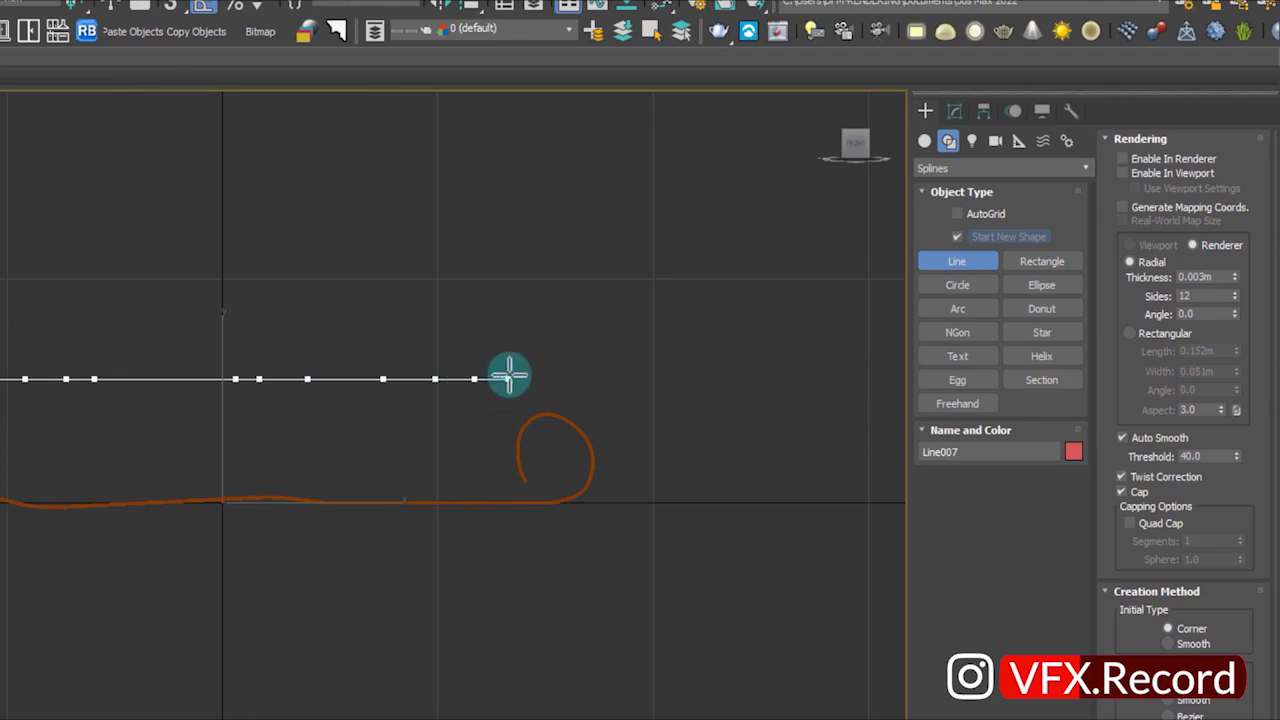
click(577, 378)
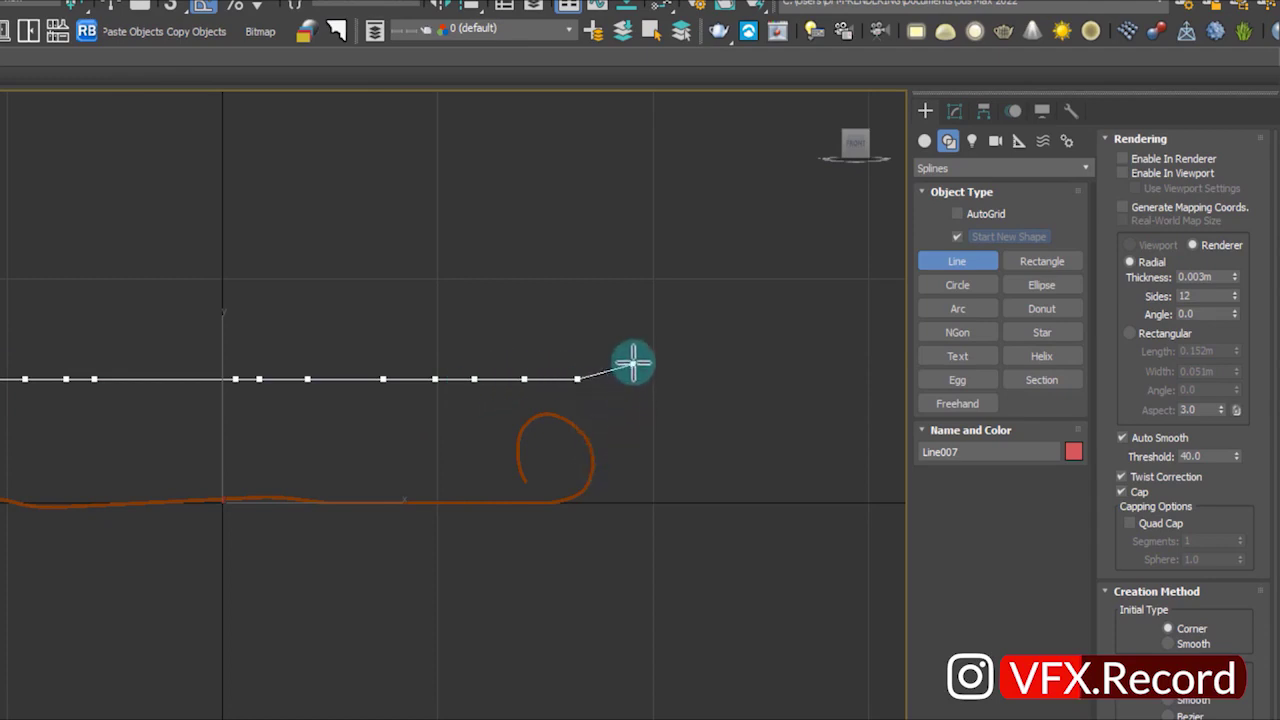
Add points that curl the line up, back and around into a loop.
click(554, 264)
click(481, 247)
click(438, 292)
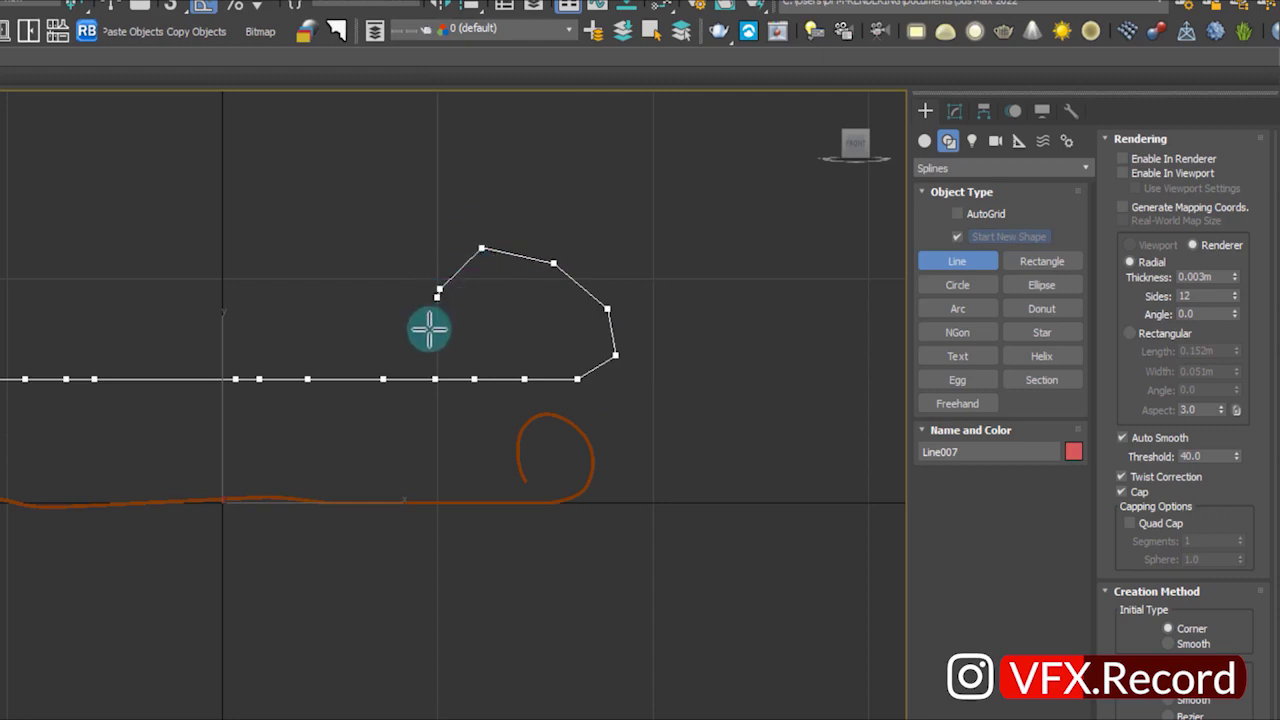
click(428, 333)
click(497, 350)
click(556, 334)
click(537, 287)
Finish the new line and convert a group of its vertices to Corner type.
mouse_move(494, 349)
alt+middle_down()
mouse_move(486, 409)
mouse_move(329, 420)
alt+middle_up()
right_click(329, 420)
drag(170, 555, 172, 552)
right_click(158, 278)
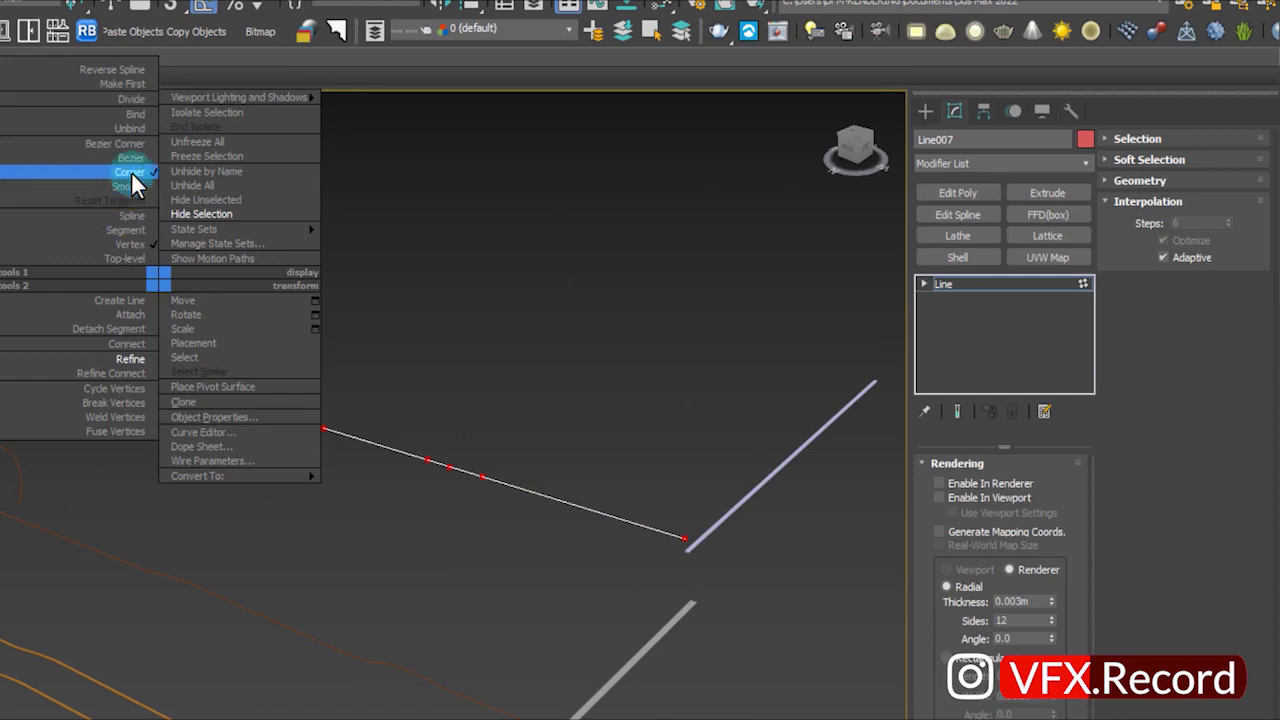
click(133, 187)
Drag one selected Line007 vertex away from the loop.
mouse_move(237, 366)
middle_down()
mouse_move(251, 389)
mouse_move(56, 332)
middle_up()
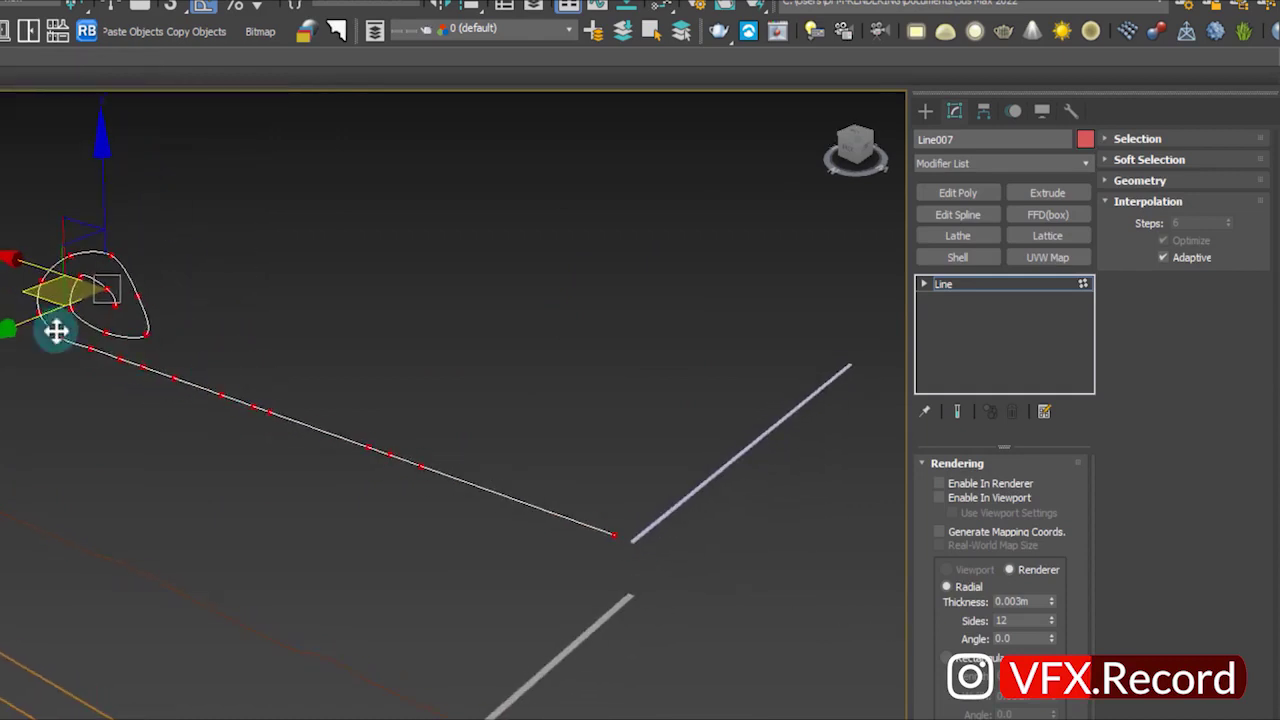
drag(103, 306, 266, 314)
middle_drag(266, 314, 256, 224)
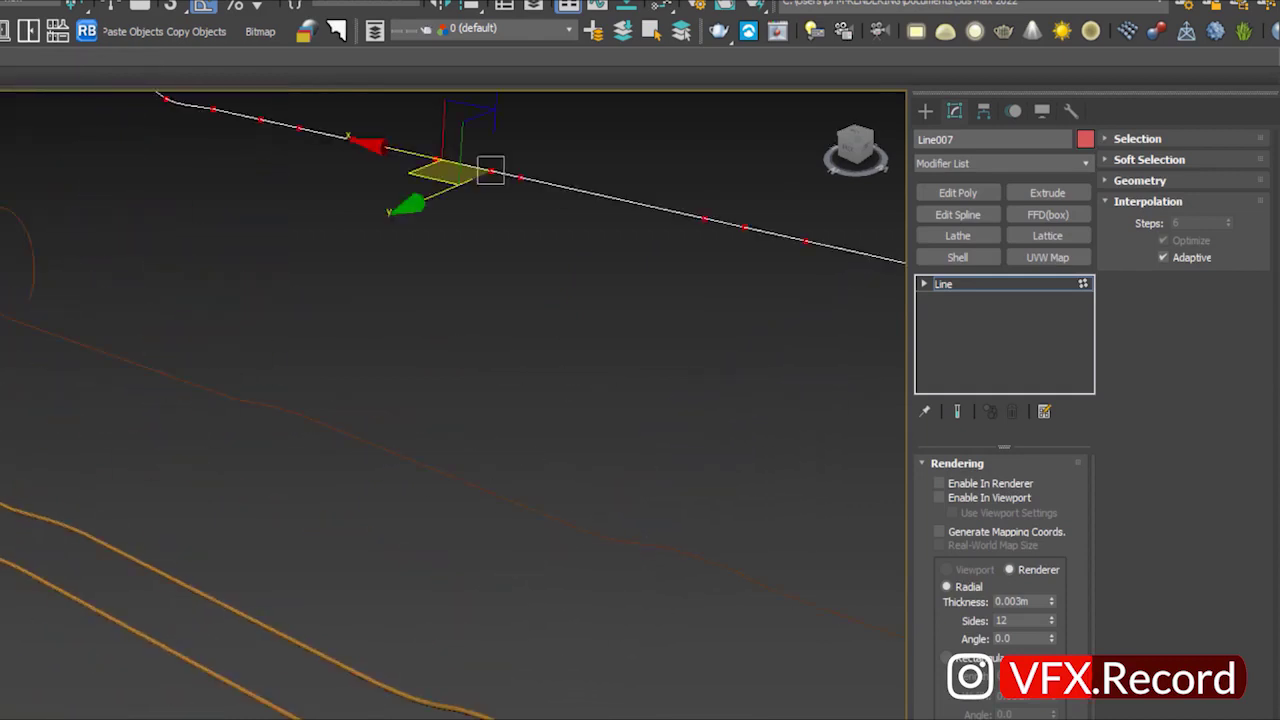
scroll(210, 455, down, 3)
middle_drag(3, 552, 57, 522)
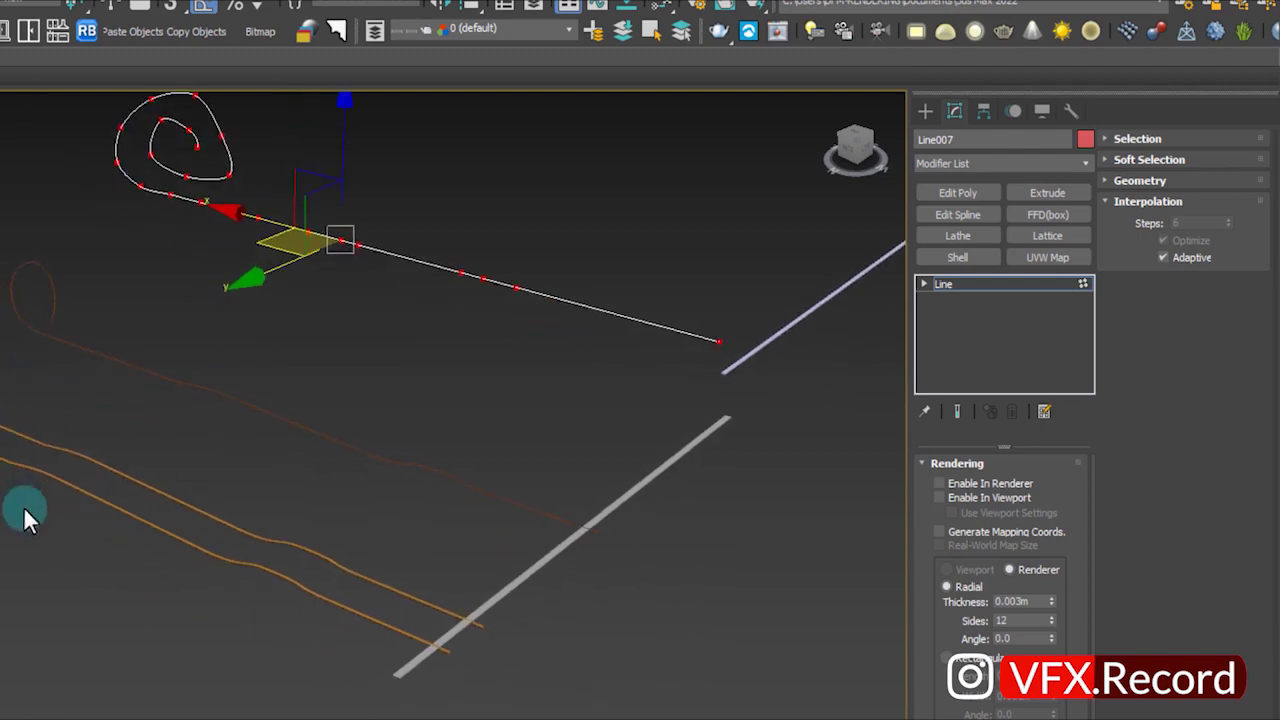
Move another straight-run vertex down and left into a small bump.
click(483, 278)
scroll(506, 266, up, 2)
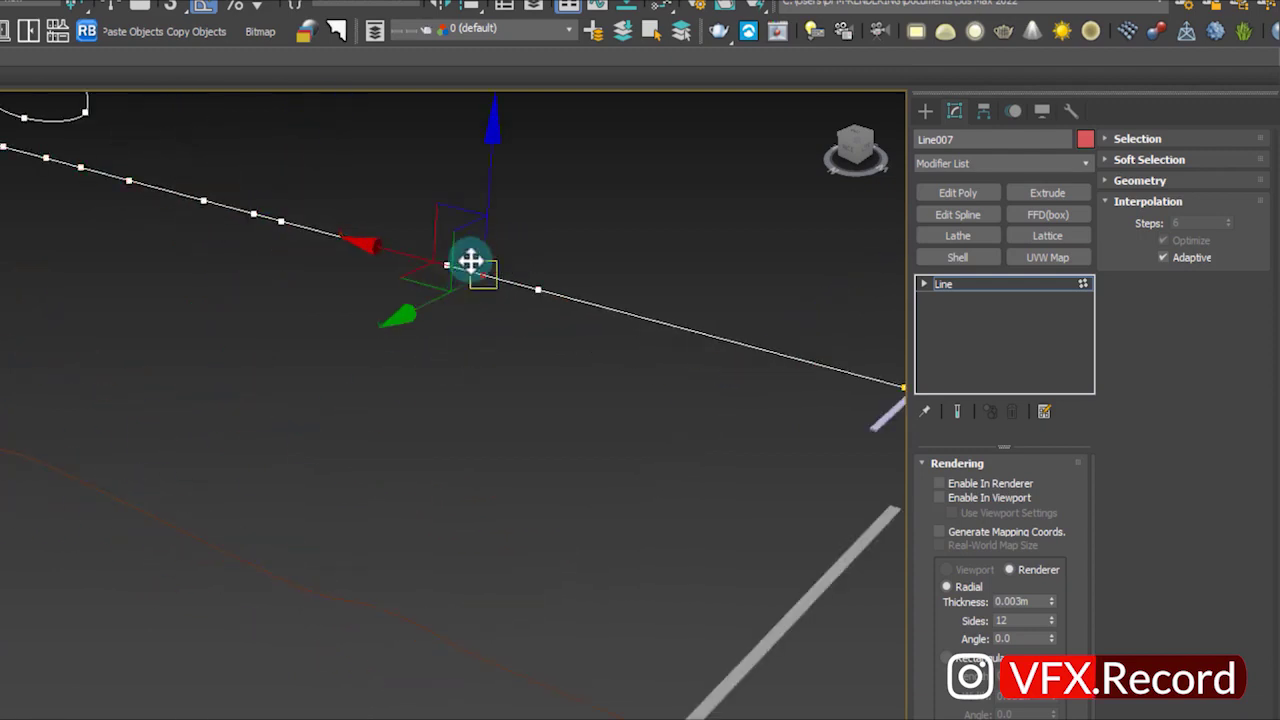
scroll(466, 266, down, 2)
drag(491, 211, 453, 243)
scroll(371, 256, up, 2)
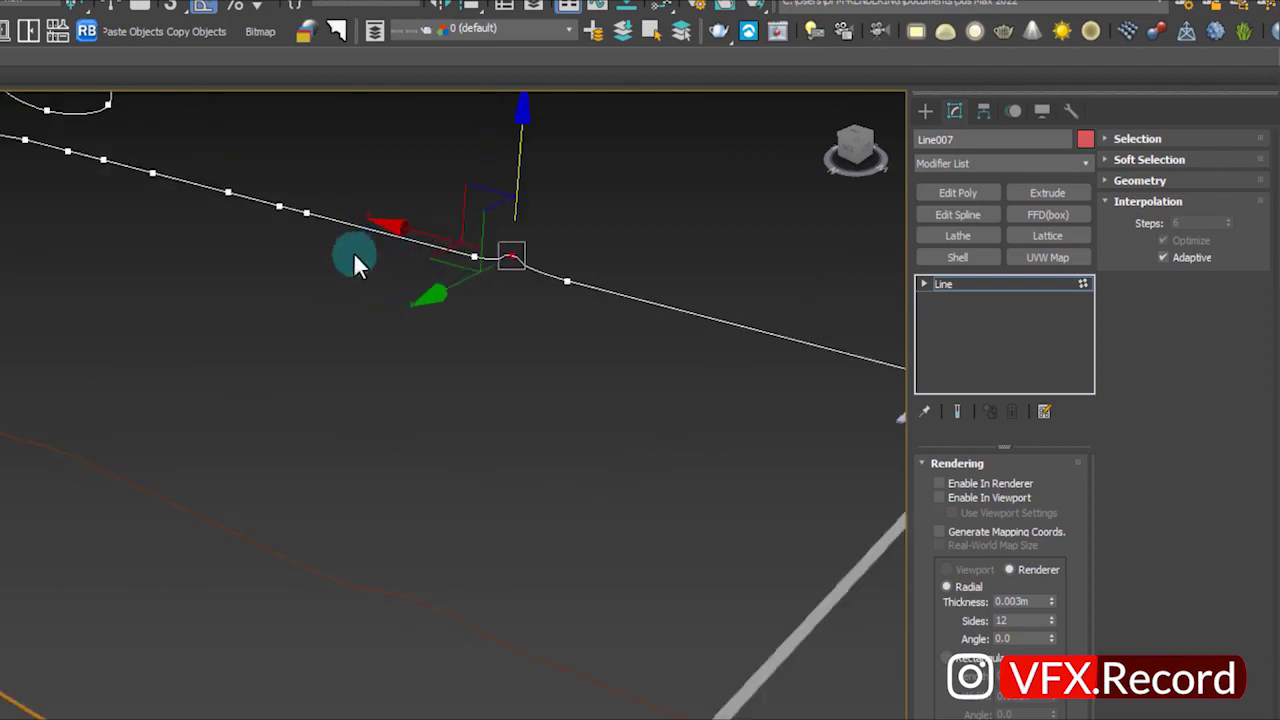
click(276, 210)
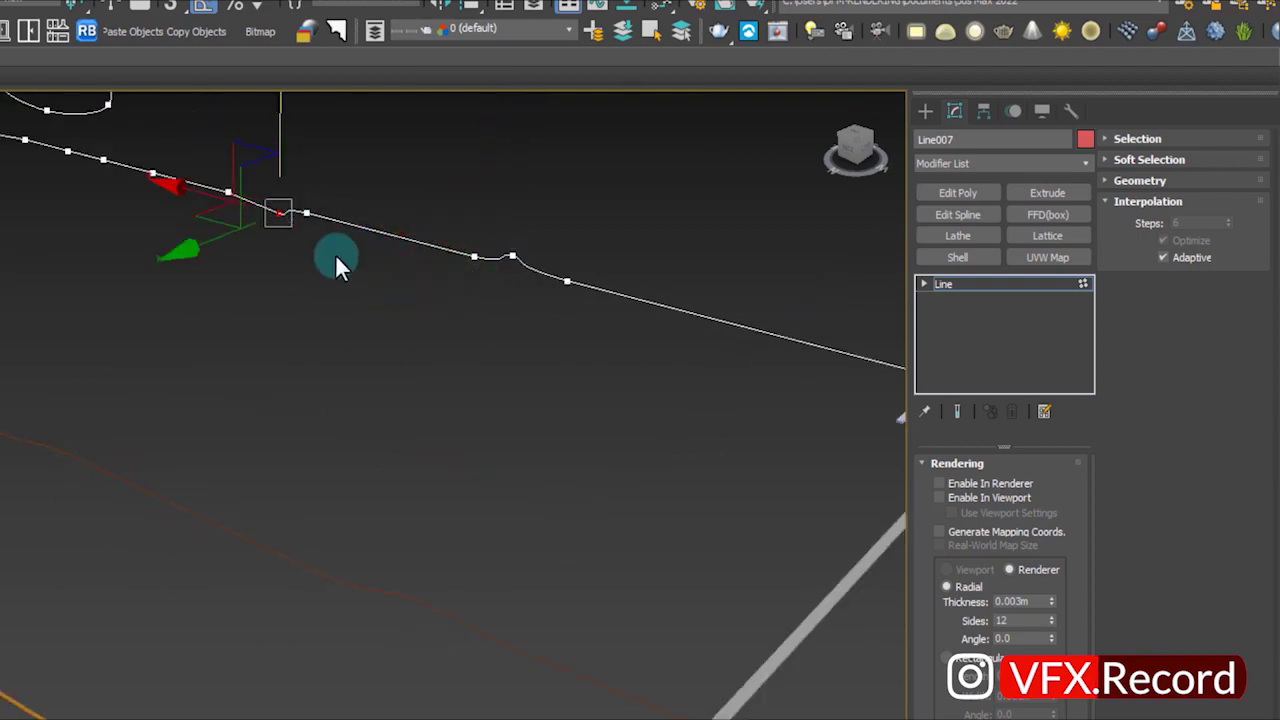
scroll(331, 300, down, 3)
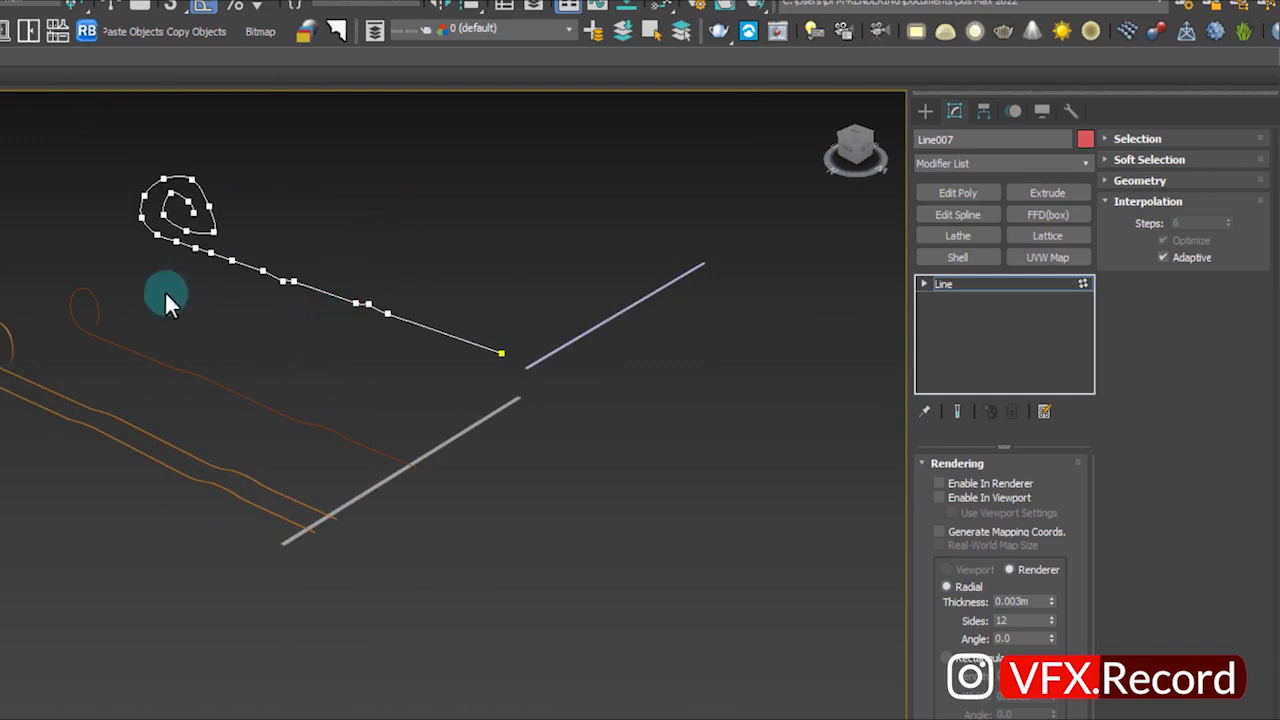
Leave vertex editing and select the curled Line003 spline.
click(925, 111)
scroll(509, 303, up, 2)
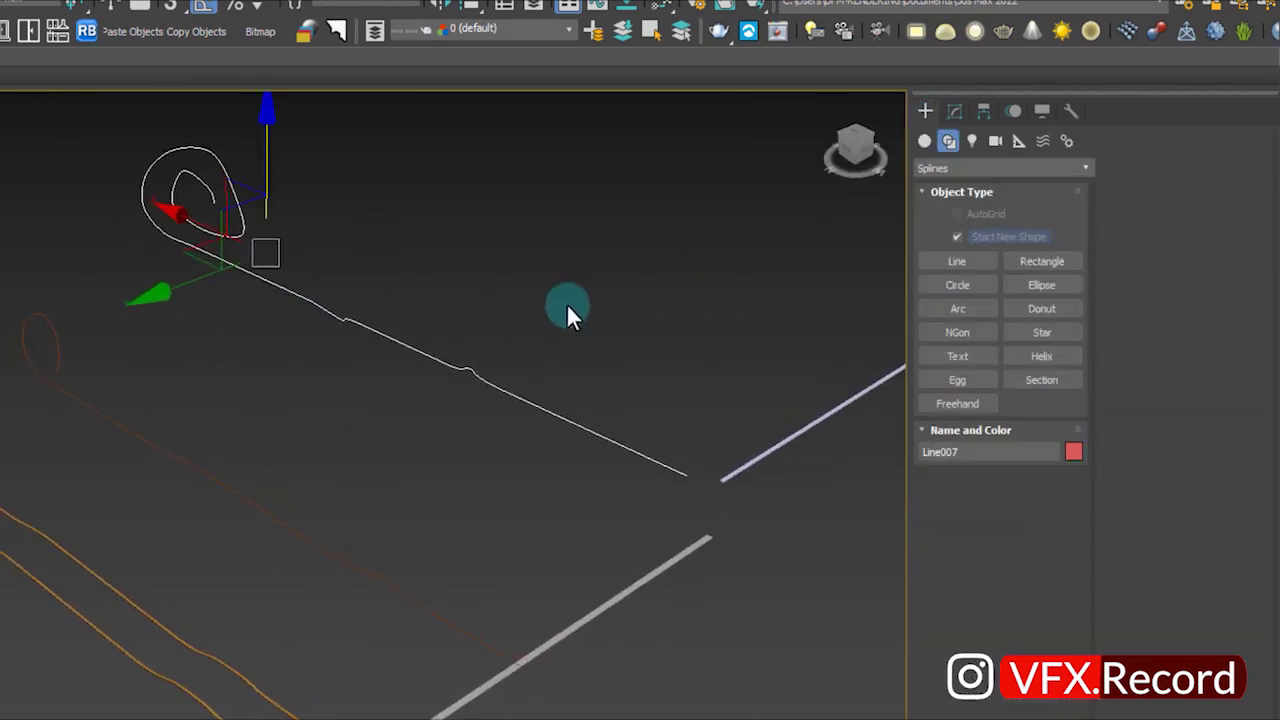
scroll(371, 354, down, 2)
click(371, 354)
mouse_move(414, 390)
middle_down()
mouse_move(273, 443)
mouse_move(329, 514)
mouse_move(117, 612)
middle_up()
click(241, 467)
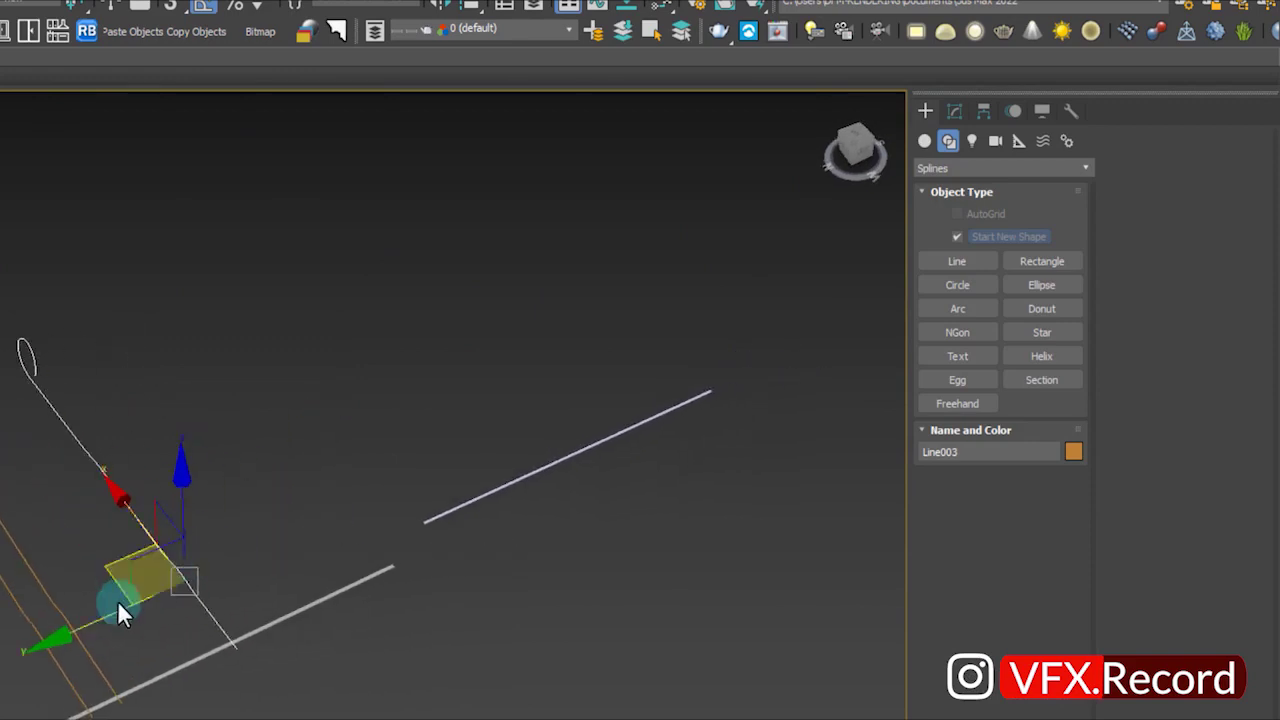
Shift-drag Line003 up and right to make an independent Copy.
shift+drag(92, 622, 426, 526)
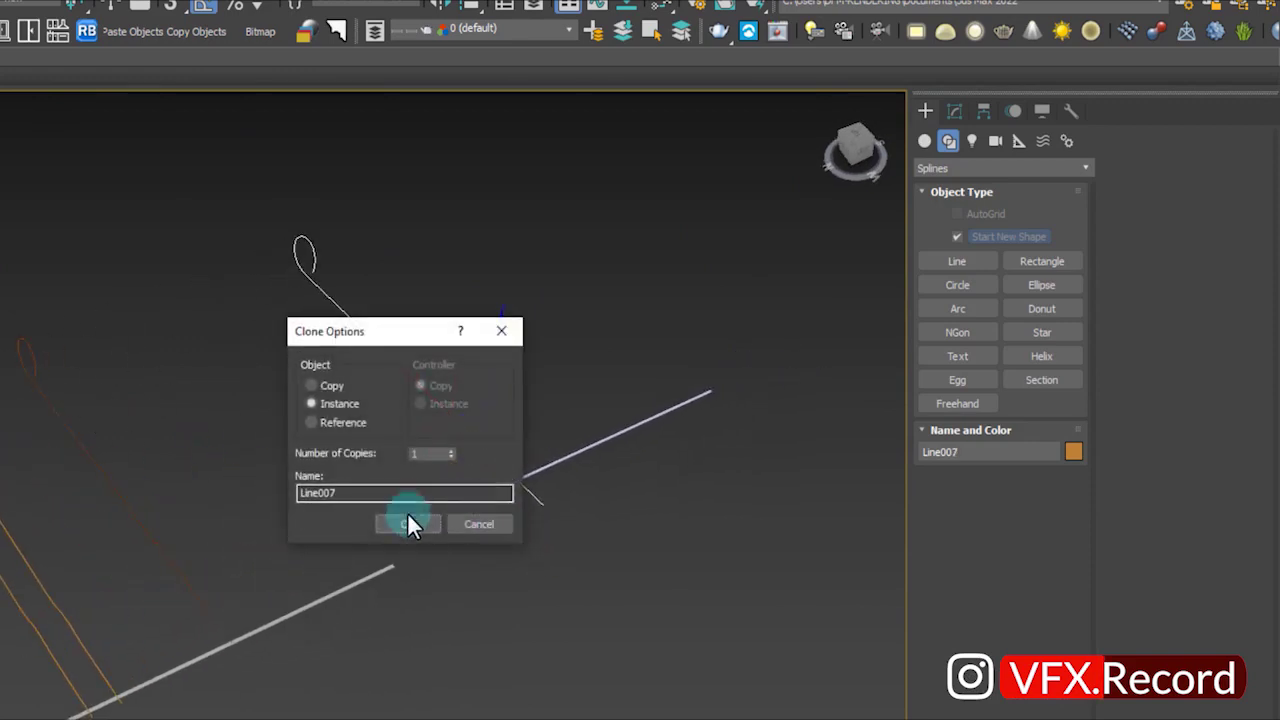
click(328, 385)
click(405, 524)
alt+middle_drag(420, 523, 622, 365)
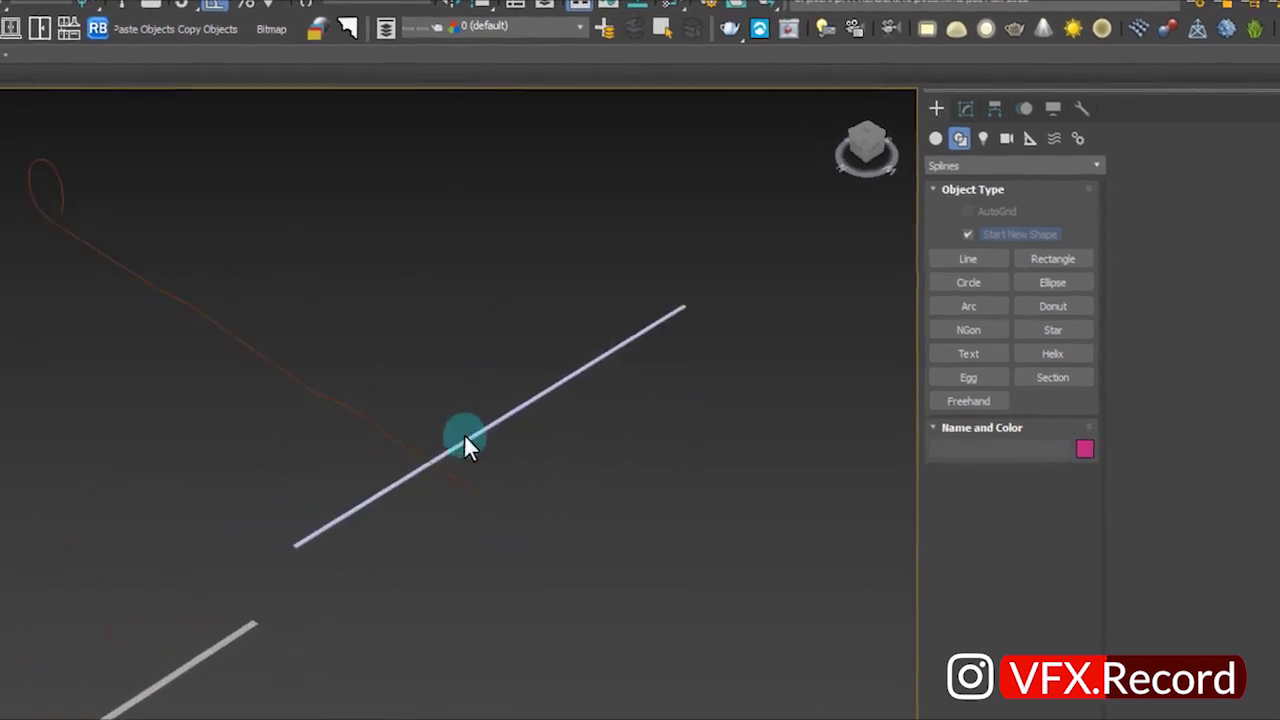
click(643, 390)
Orbit around the 0.771m slat box and bring up its Modifier List.
mouse_move(664, 418)
alt+middle_down()
mouse_move(651, 423)
mouse_move(677, 400)
mouse_move(535, 582)
alt+middle_up()
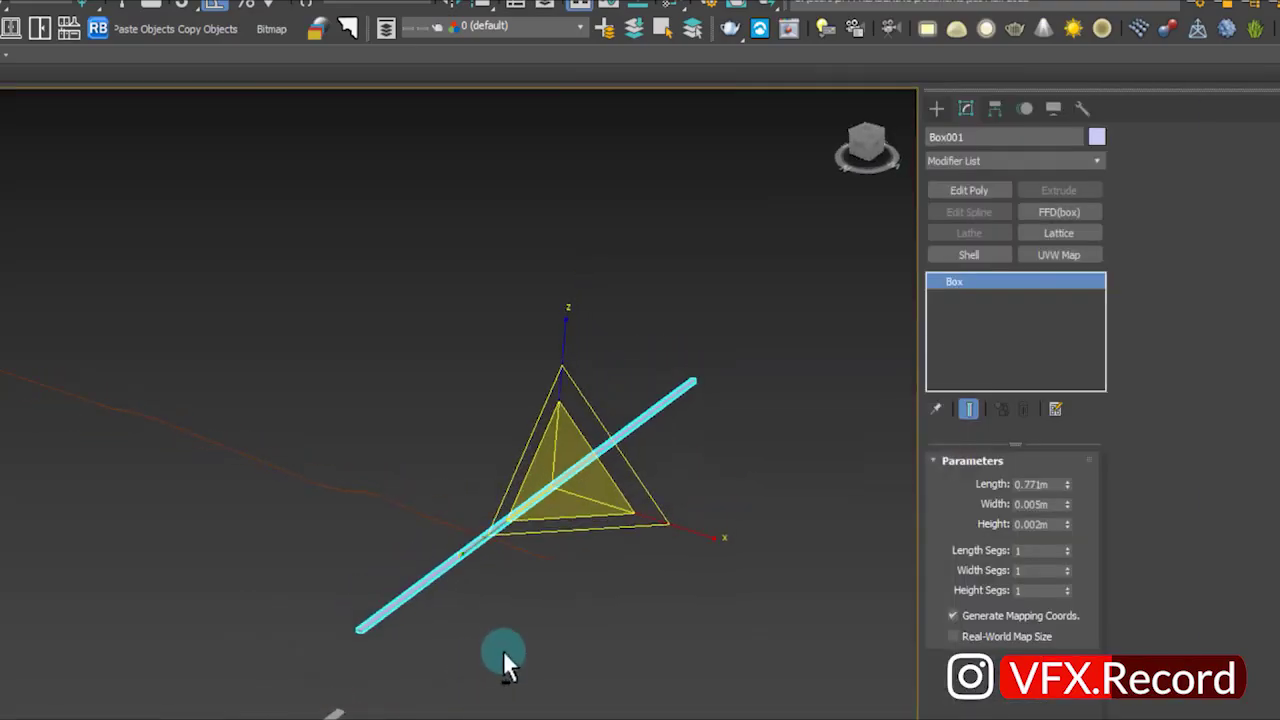
click(984, 159)
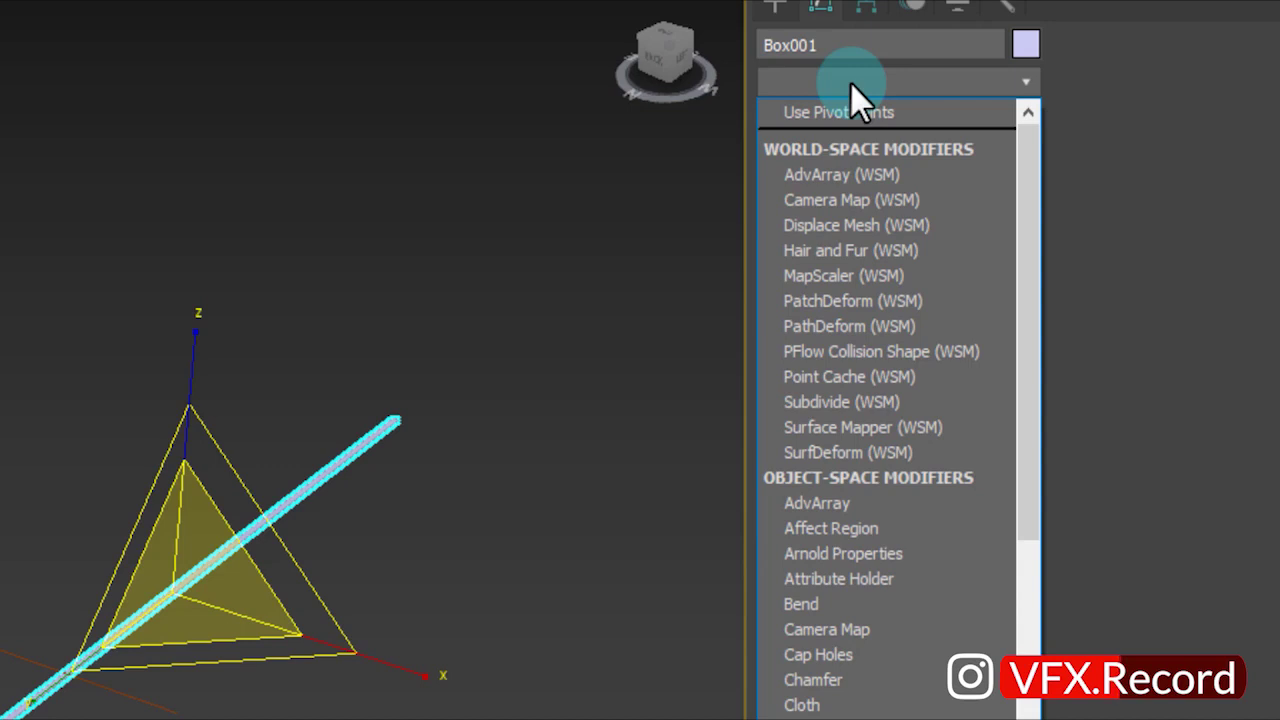
Apply the AdvArray (WSM) modifier to Box001.
click(851, 83)
click(873, 85)
click(873, 85)
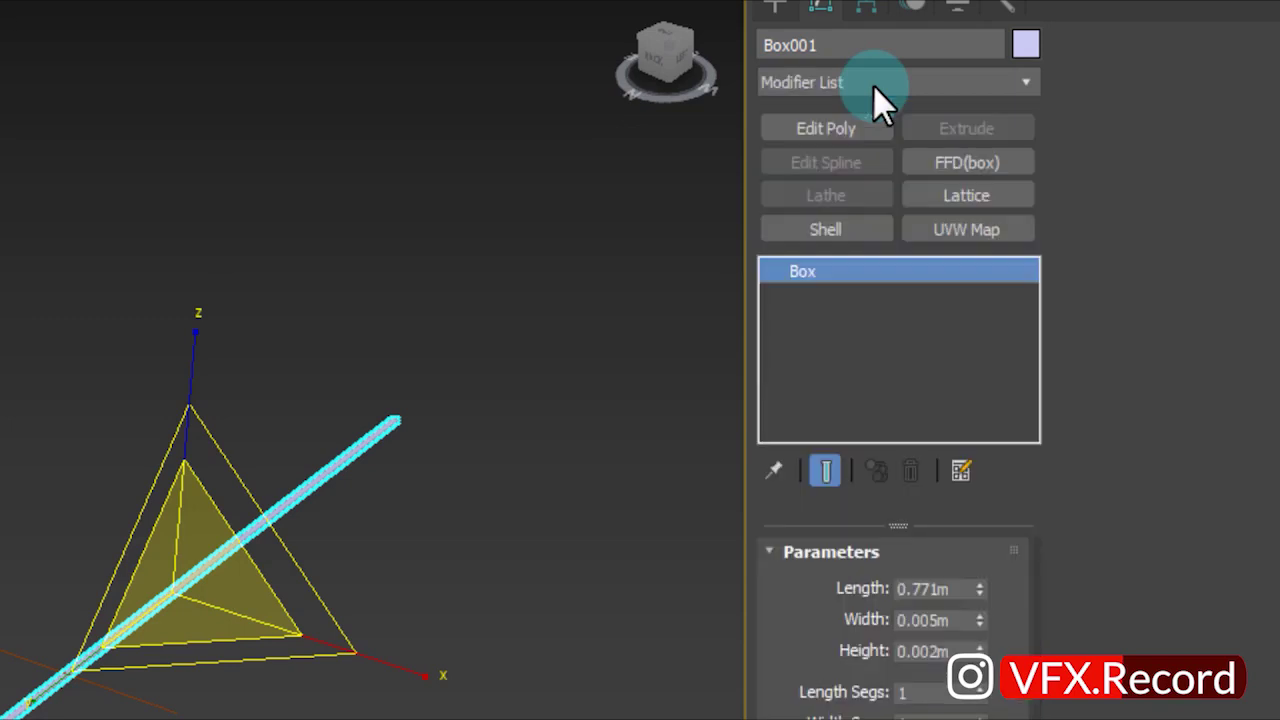
click(873, 85)
scroll(873, 85, down, 1)
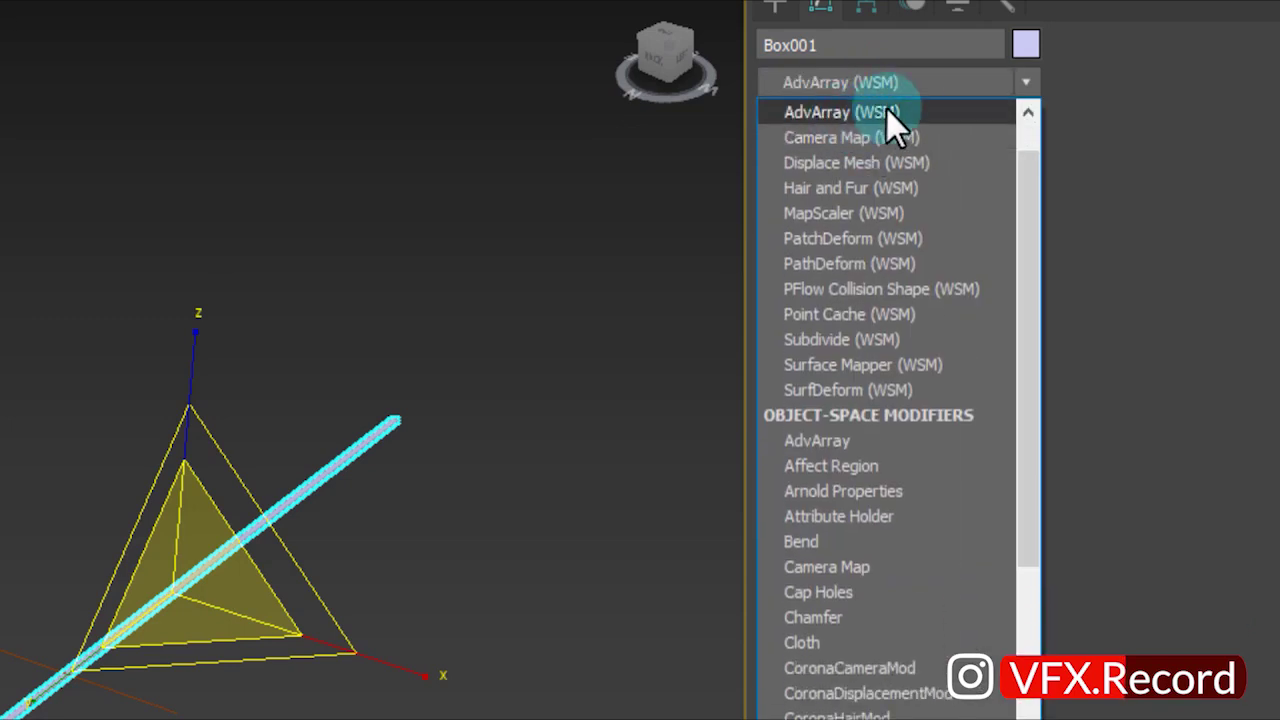
click(886, 110)
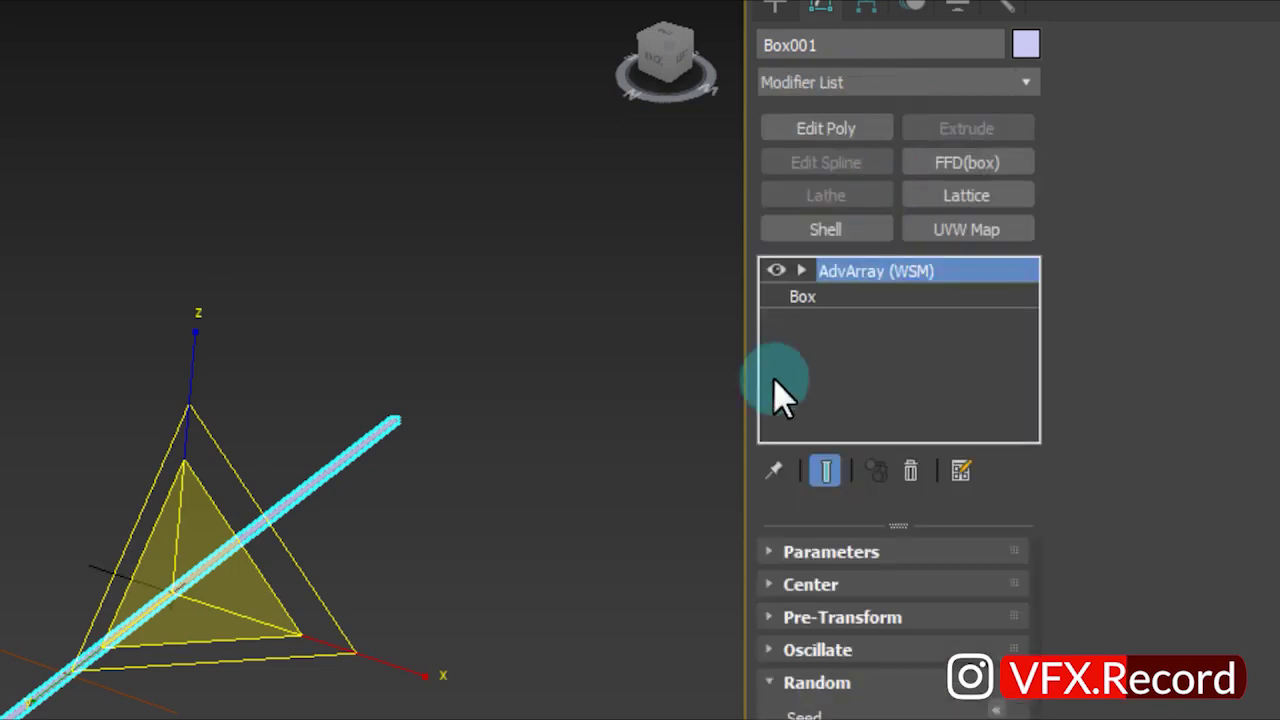
Check the AdvArray Count of 100 and scrub the timeline to frame 94.
click(957, 394)
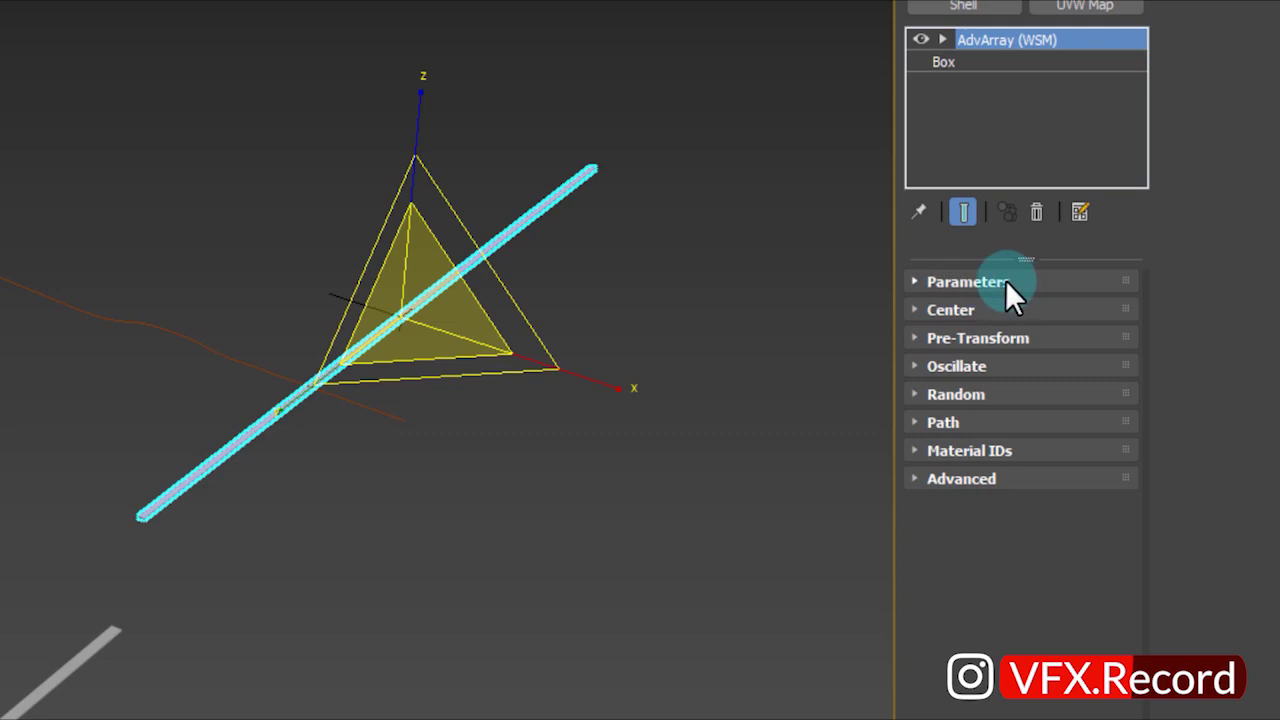
click(1005, 281)
click(952, 332)
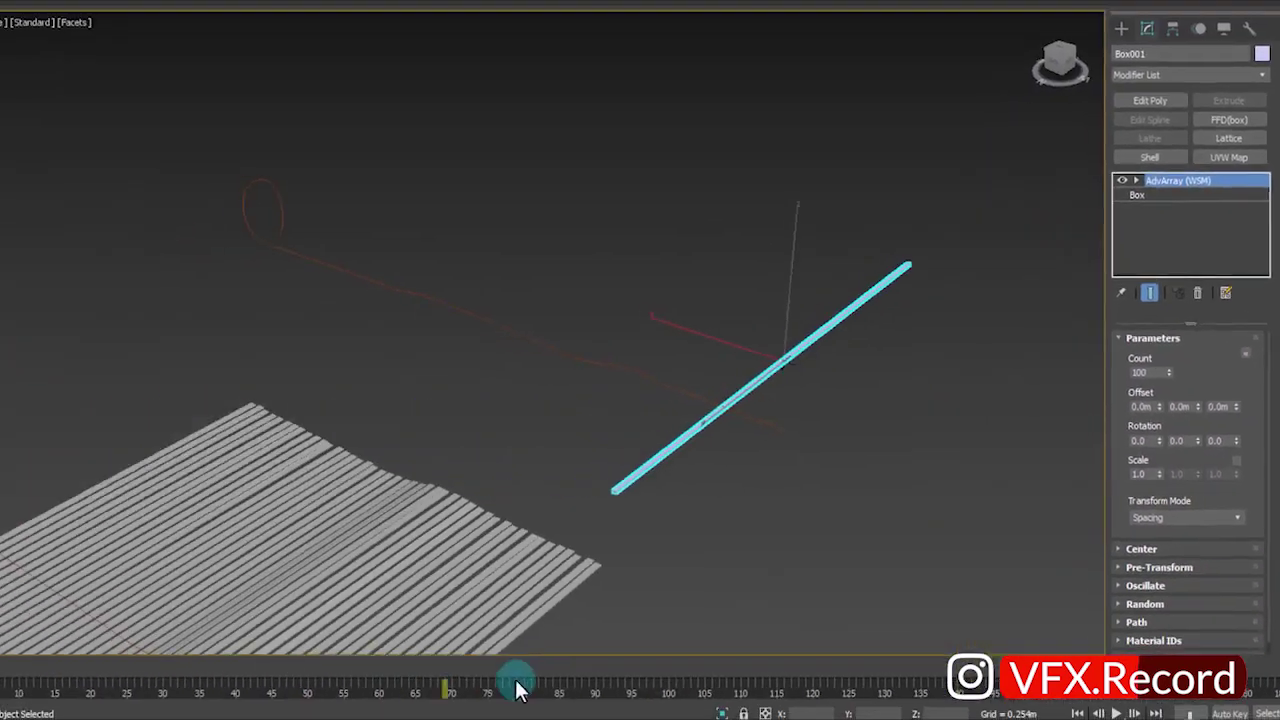
drag(514, 672, 628, 672)
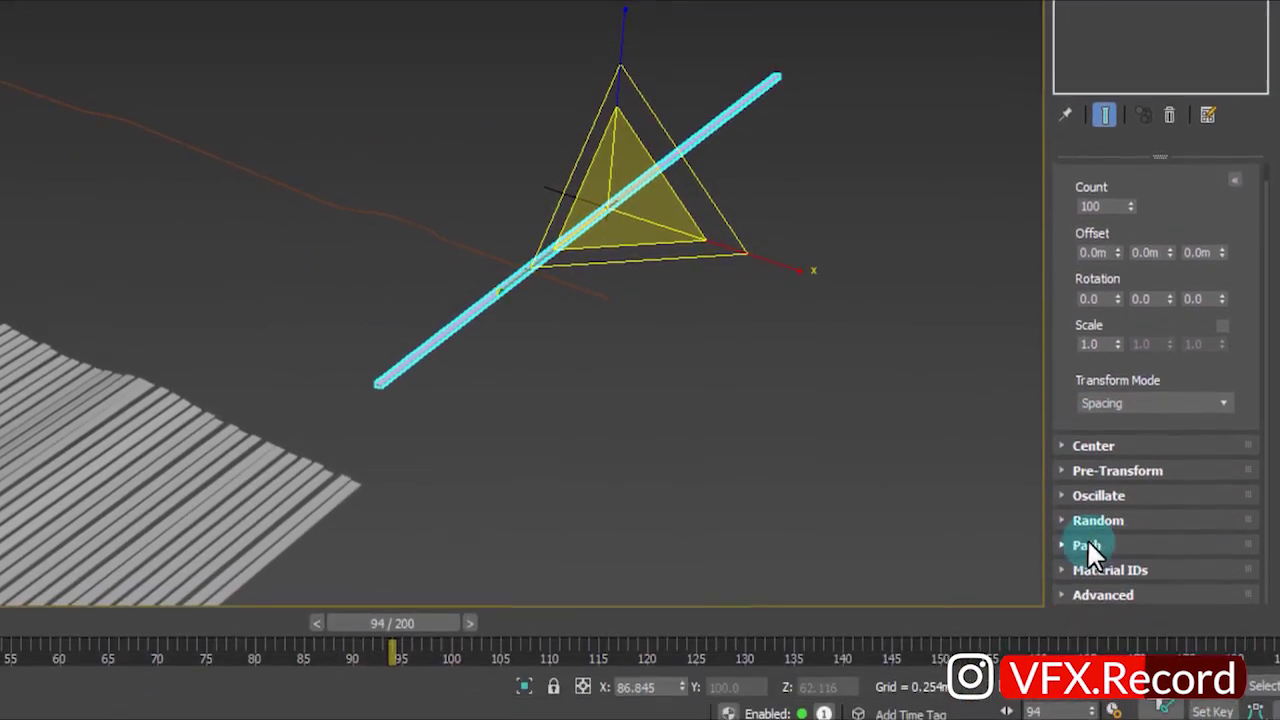
click(1096, 534)
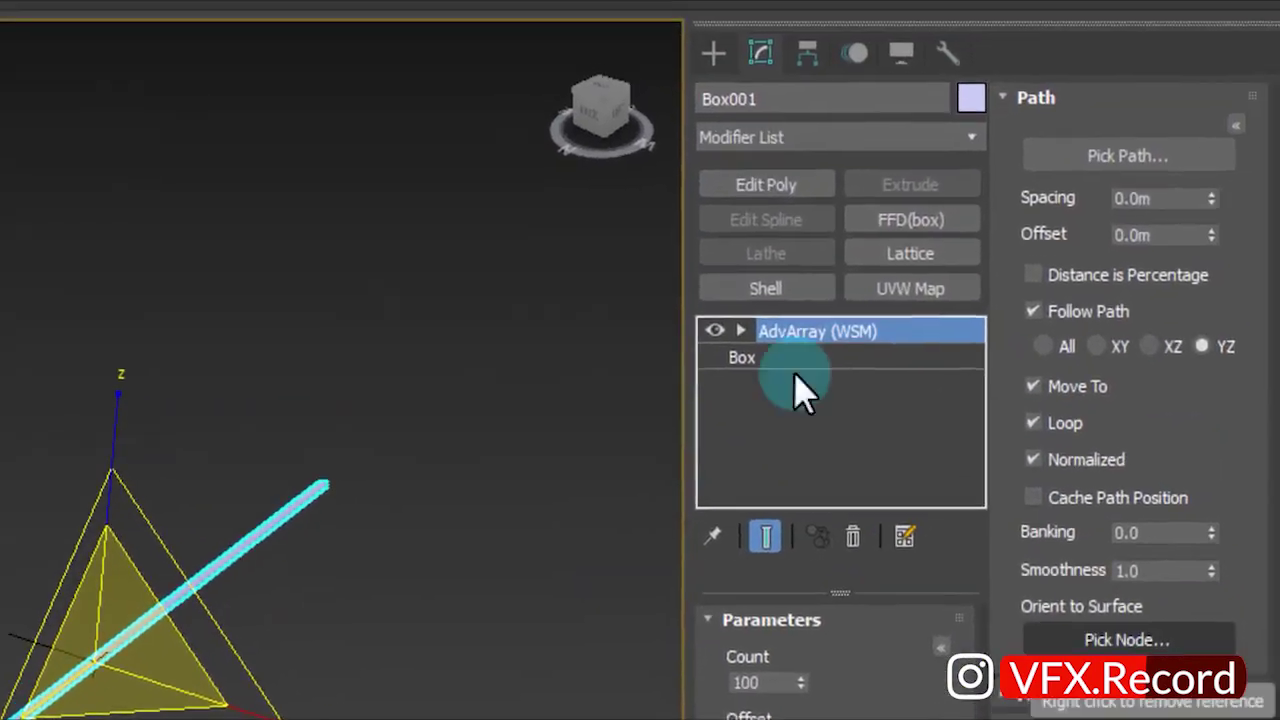
Pick the curled Line007 spline as the AdvArray path.
click(1120, 163)
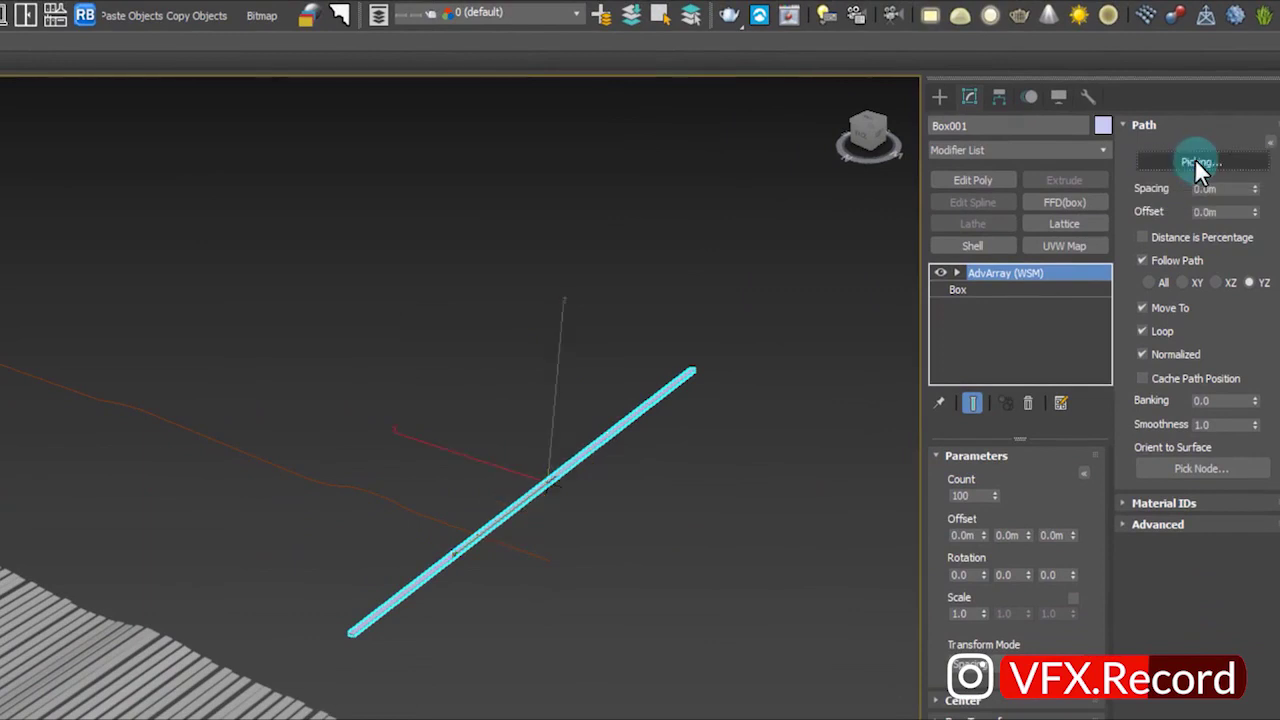
click(391, 502)
mouse_move(397, 508)
alt+middle_down()
mouse_move(502, 554)
mouse_move(439, 568)
mouse_move(434, 600)
mouse_move(271, 677)
mouse_move(196, 615)
alt+middle_up()
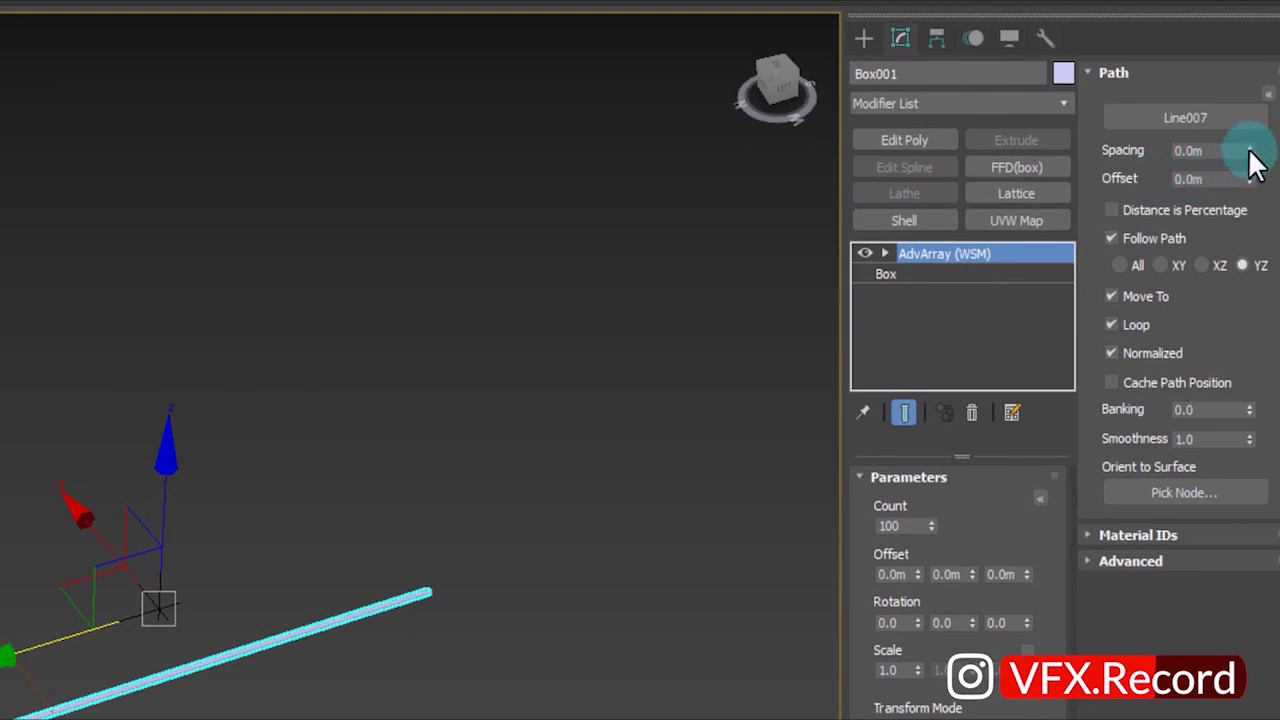
Raise the slat spacing stepwise from 0.003m to 0.012m.
drag(1250, 160, 1250, 150)
mouse_move(763, 308)
alt+middle_down()
mouse_move(531, 440)
mouse_move(545, 435)
alt+middle_up()
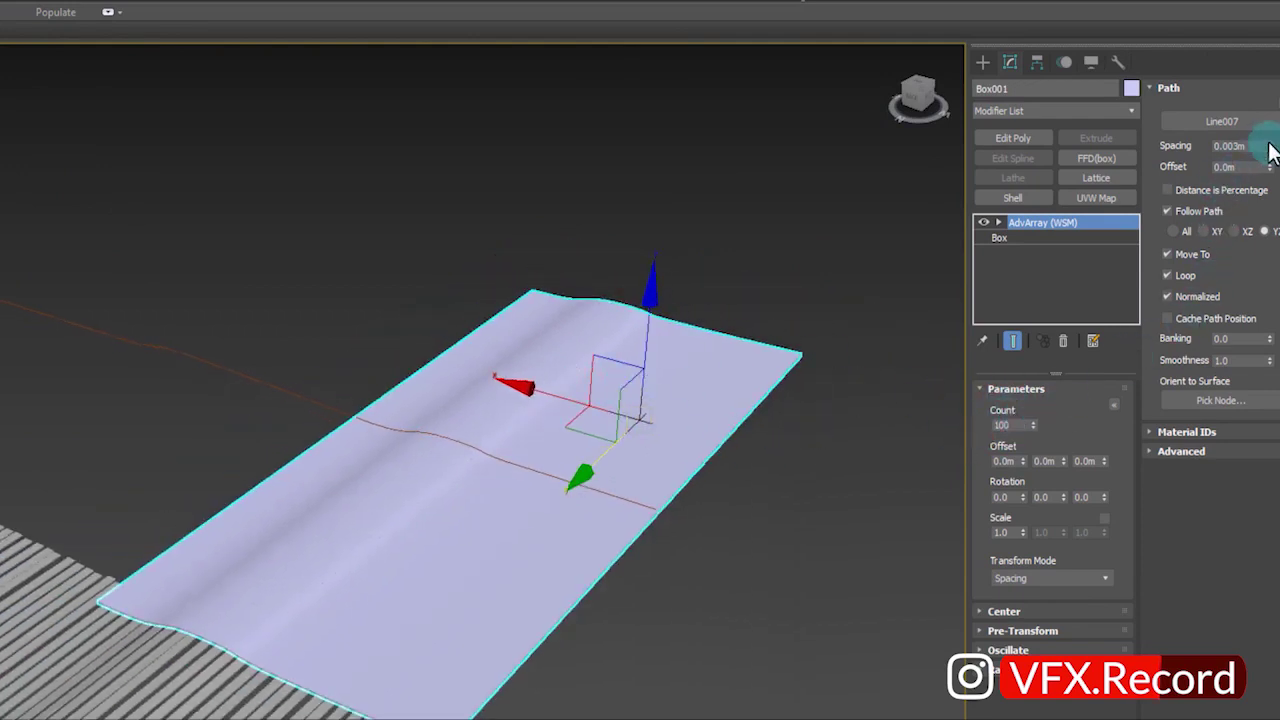
drag(1269, 146, 1263, 117)
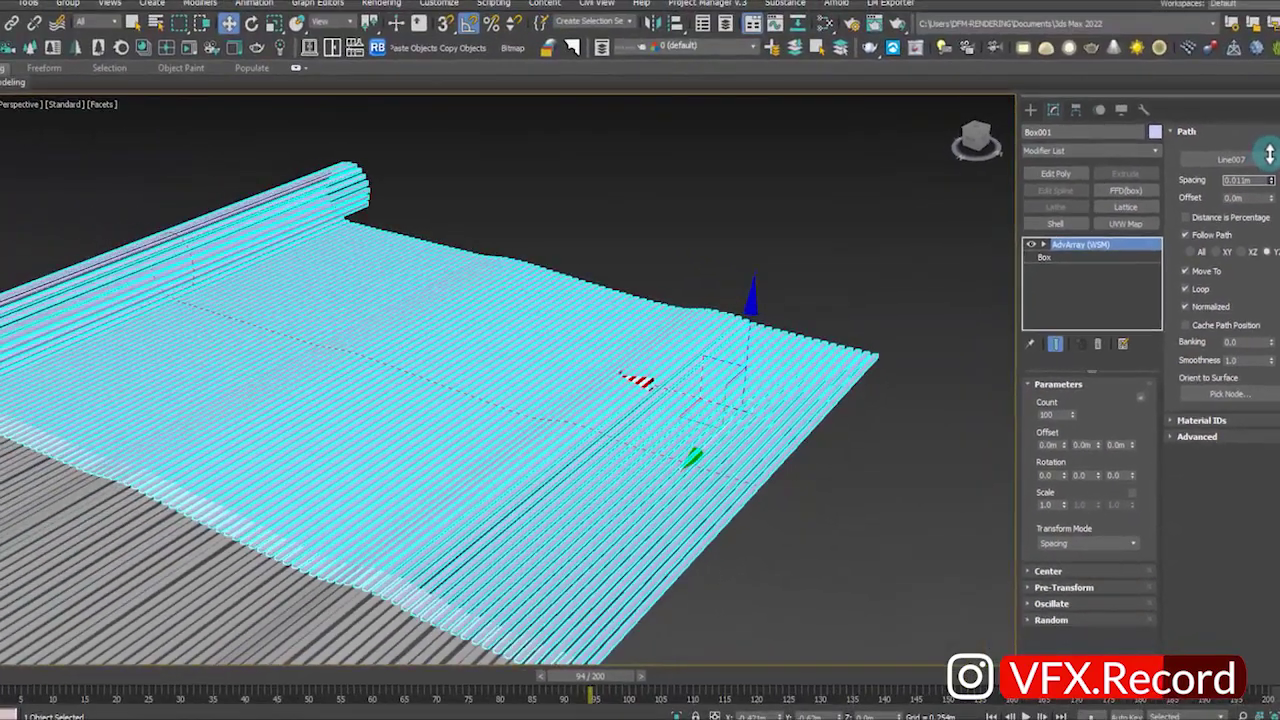
drag(1270, 153, 1270, 149)
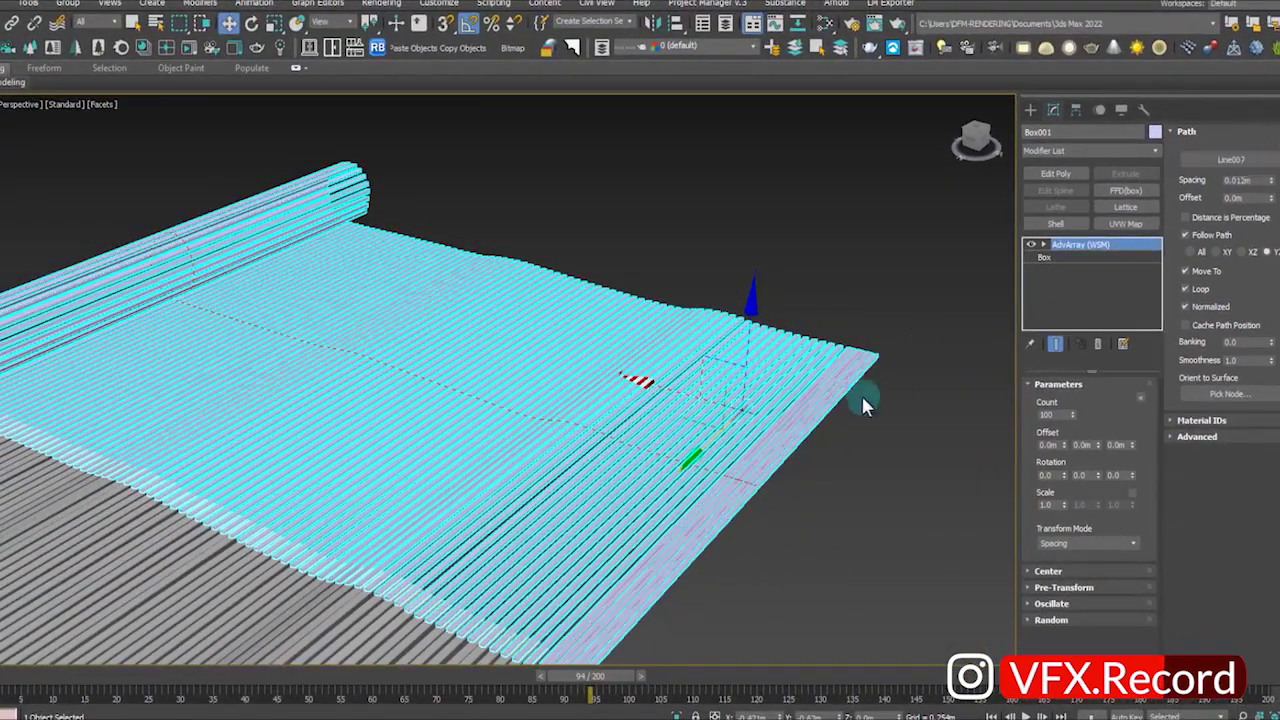
scroll(782, 369, down, 2)
scroll(747, 407, down, 2)
alt+middle_drag(748, 408, 706, 391)
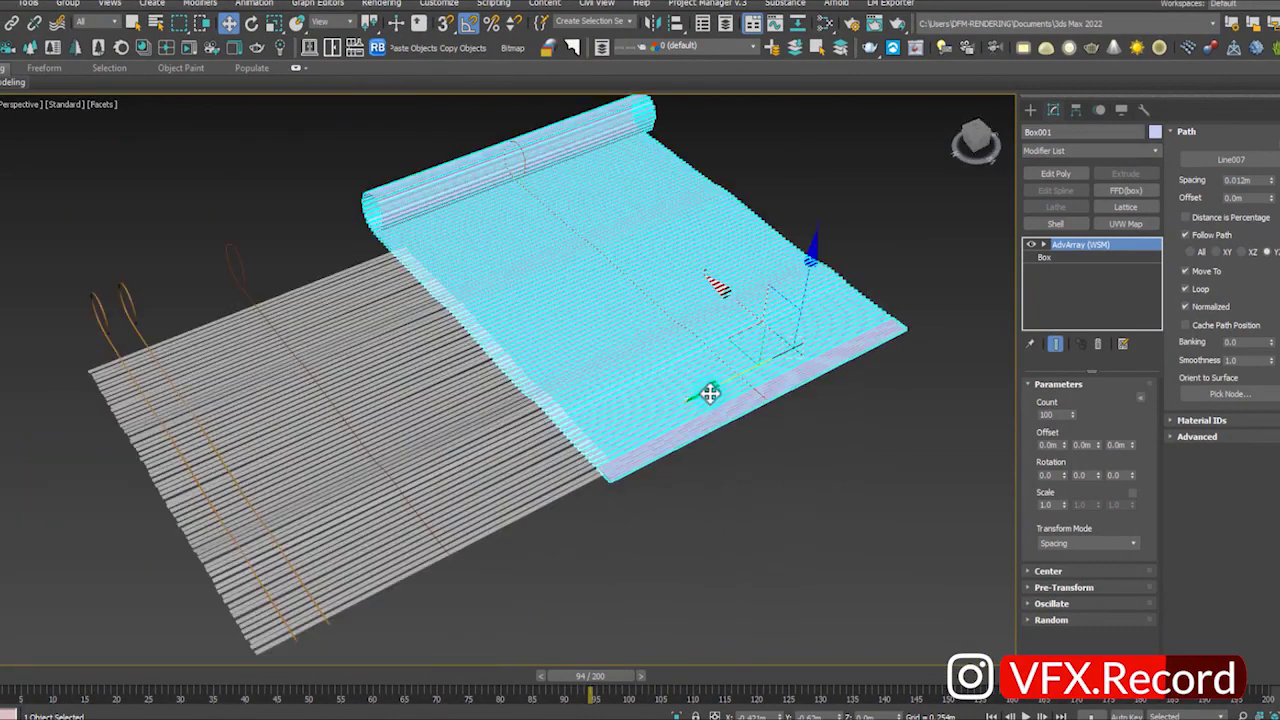
Sort through nearby objects until the rolled slat array Box001 is selected.
click(389, 456)
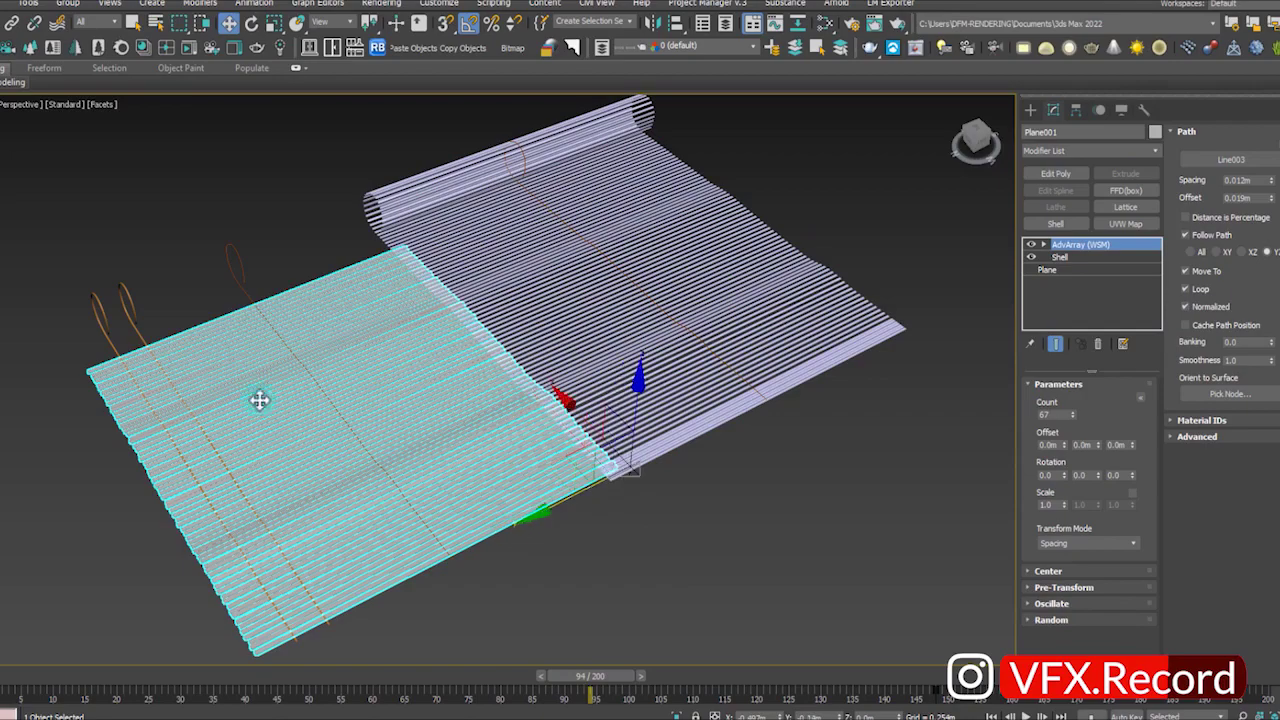
drag(82, 224, 244, 372)
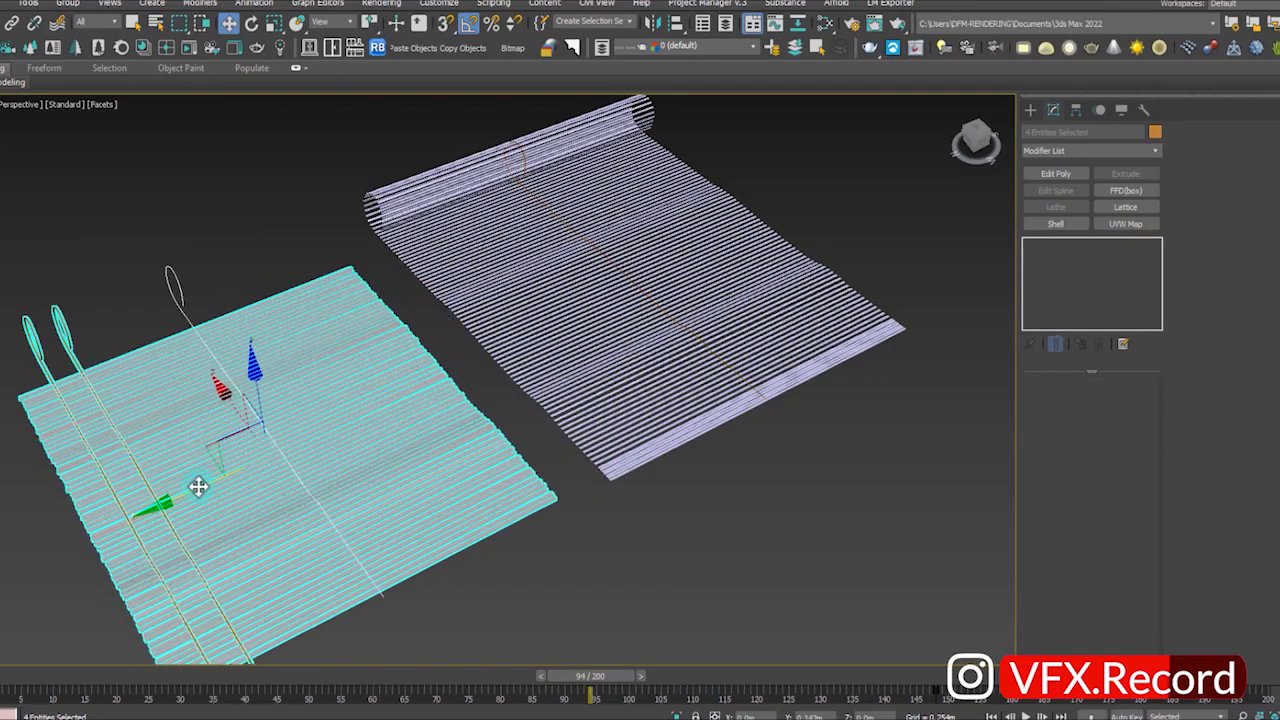
click(580, 517)
click(738, 364)
click(750, 360)
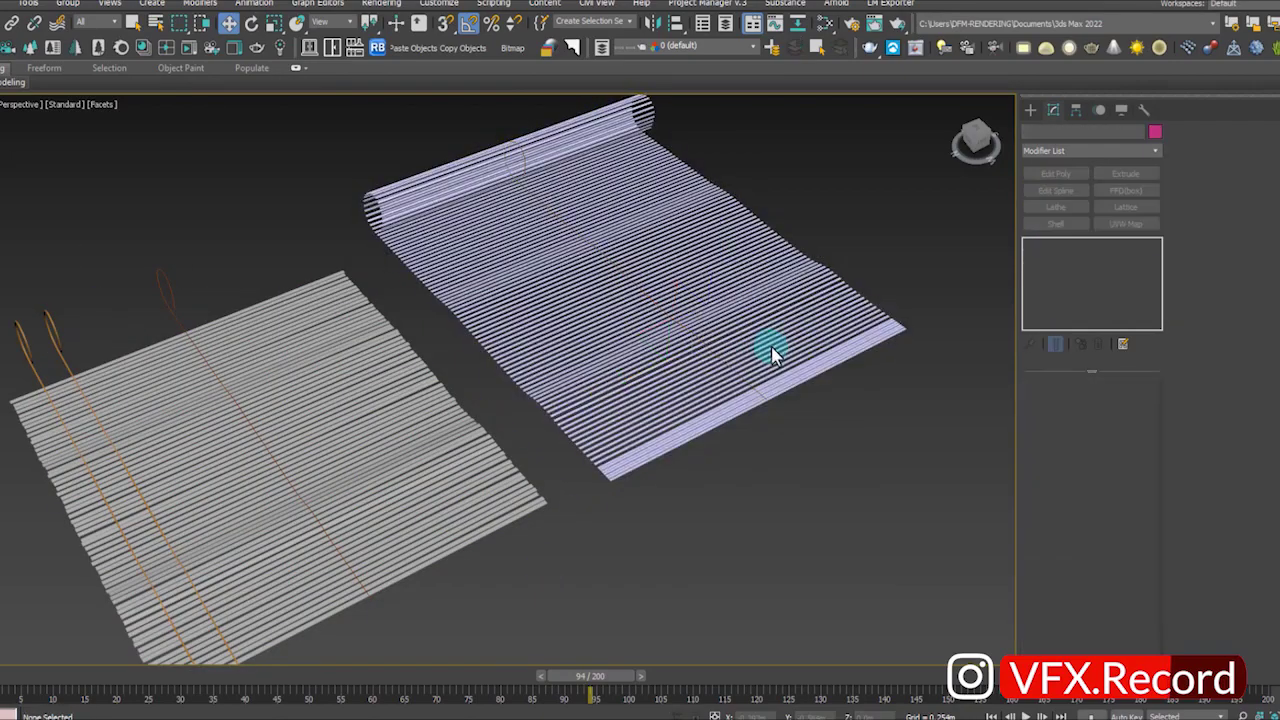
click(766, 320)
scroll(783, 378, up, 5)
scroll(783, 378, down, 3)
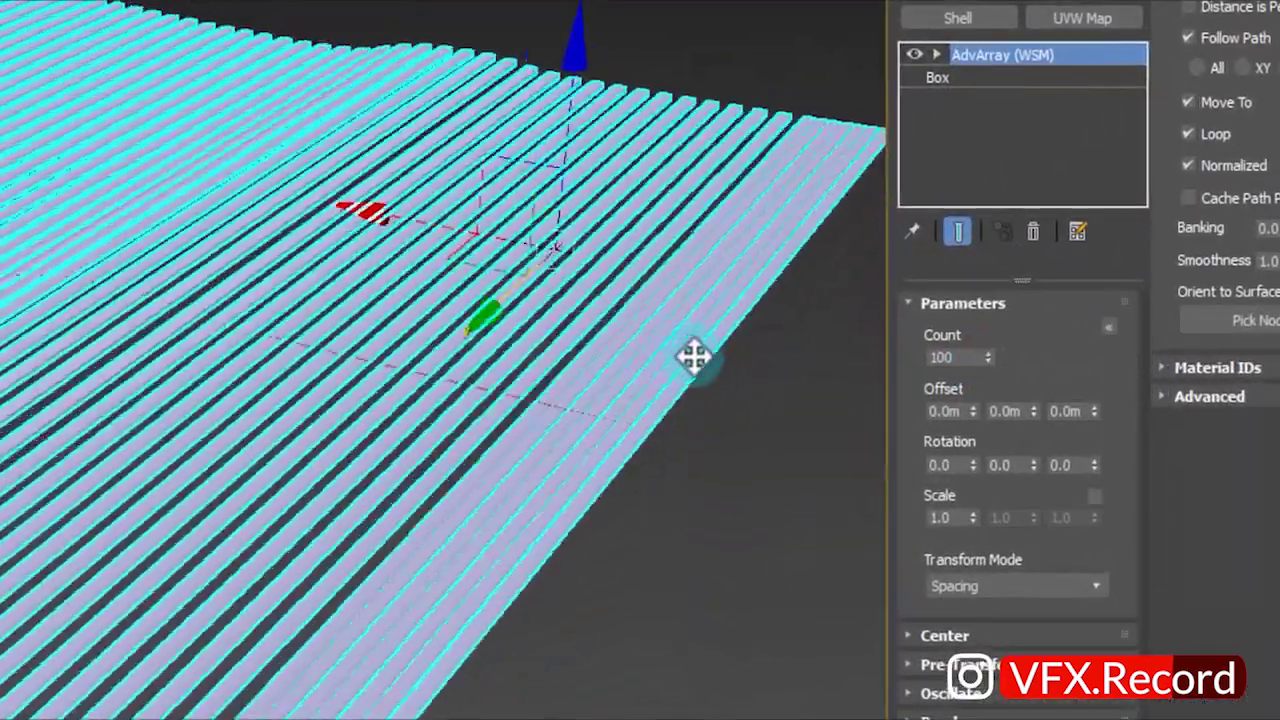
scroll(695, 398, up, 3)
scroll(703, 388, down, 3)
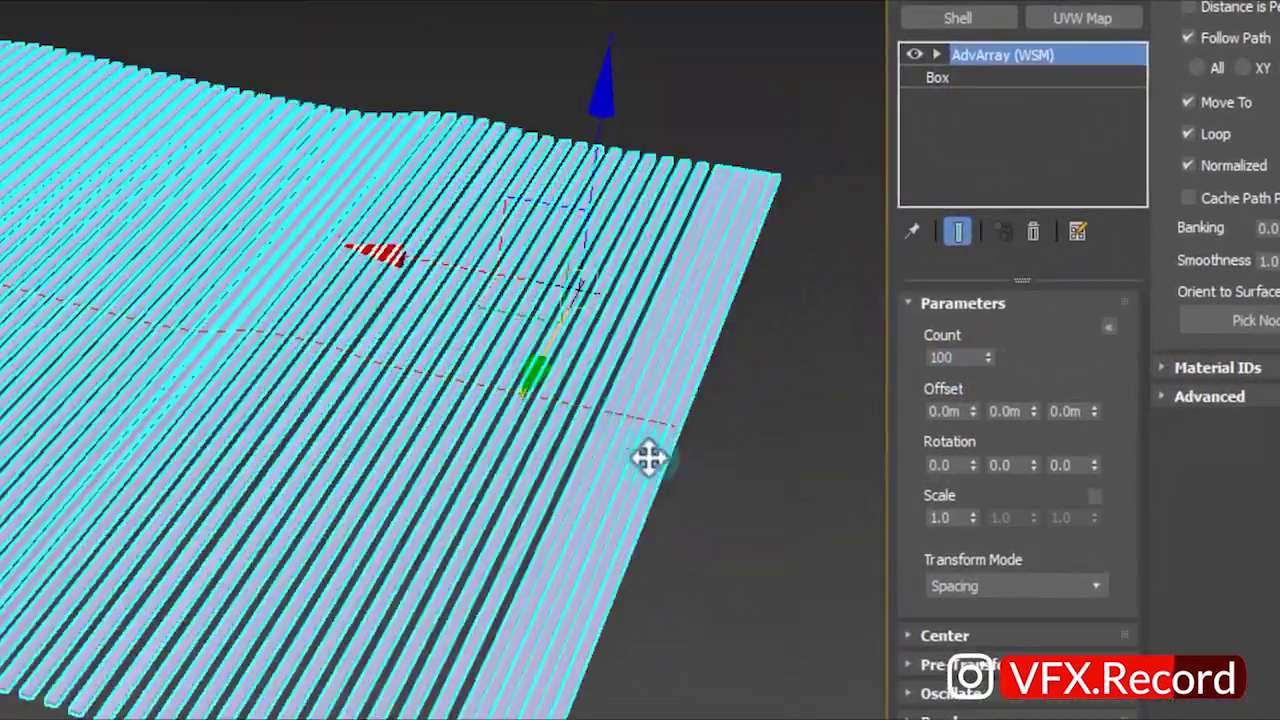
mouse_move(700, 392)
alt+middle_down()
mouse_move(741, 394)
mouse_move(571, 380)
alt+middle_up()
alt+middle_drag(503, 356, 443, 368)
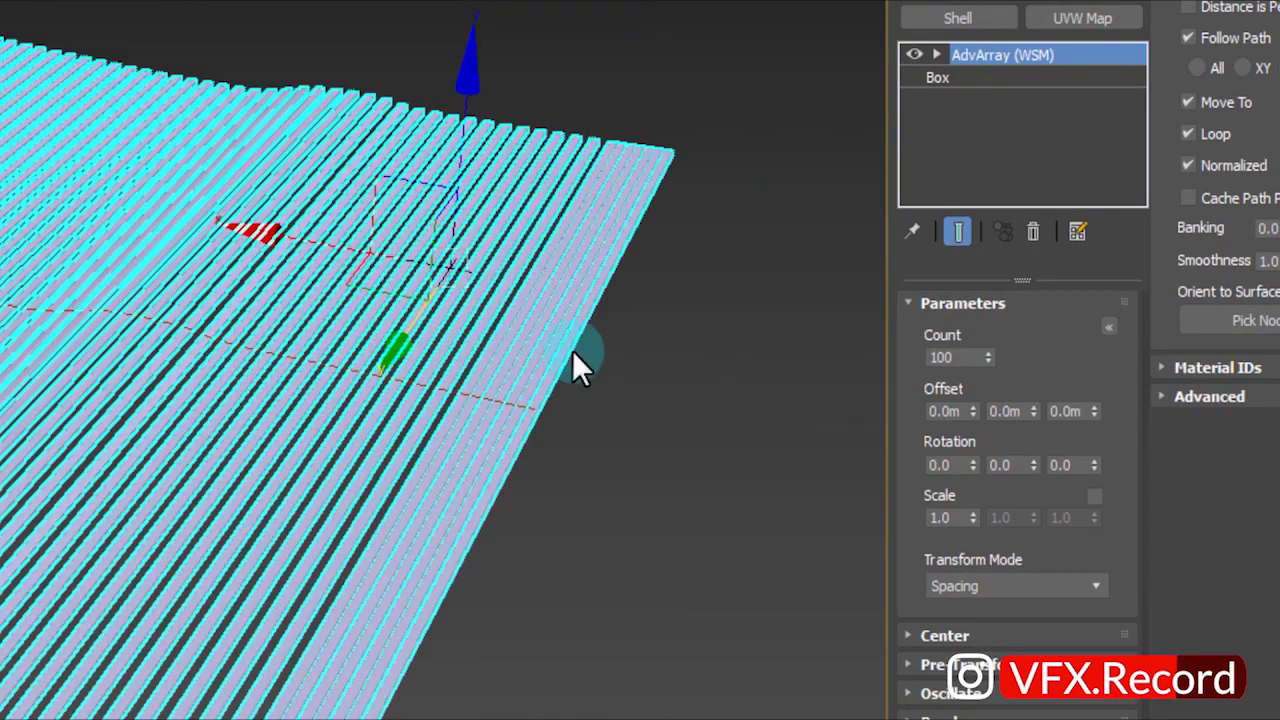
middle_drag(572, 350, 508, 360)
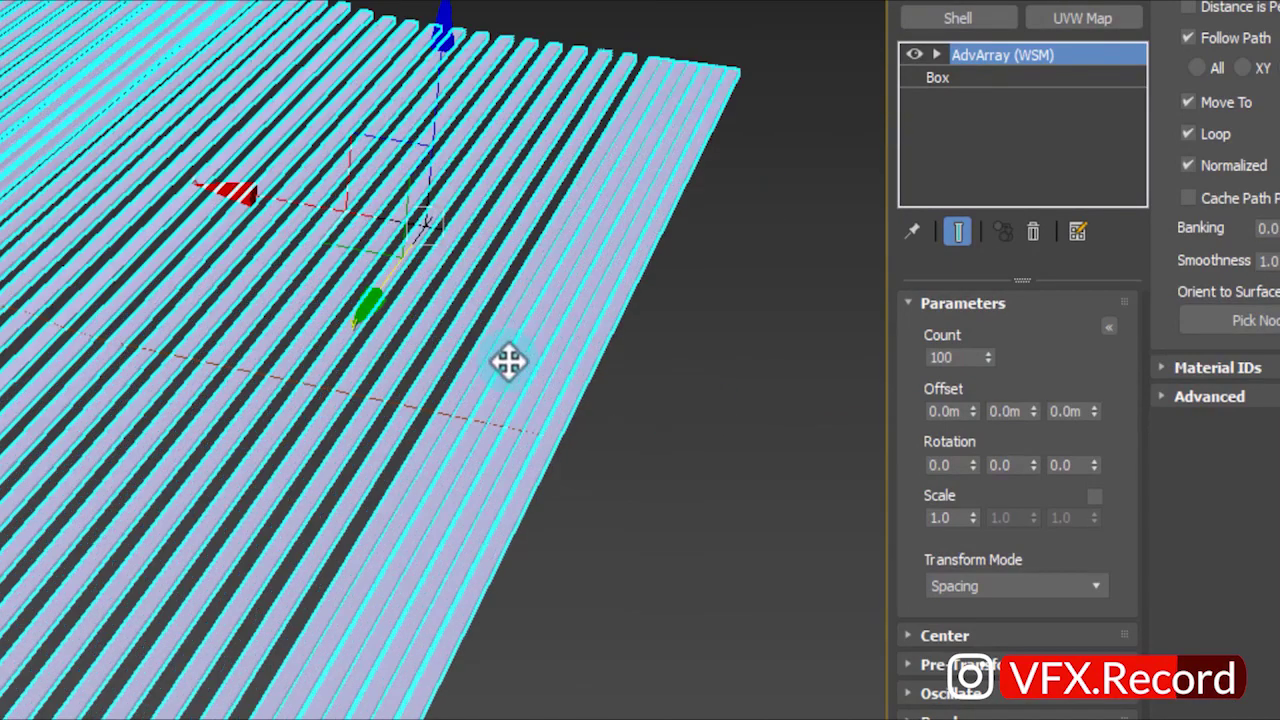
Lower the AdvArray Count to 96 and reselect the slat array.
click(988, 363)
click(988, 363)
click(988, 363)
click(988, 363)
mouse_move(697, 410)
alt+middle_down()
mouse_move(623, 434)
mouse_move(517, 437)
alt+middle_up()
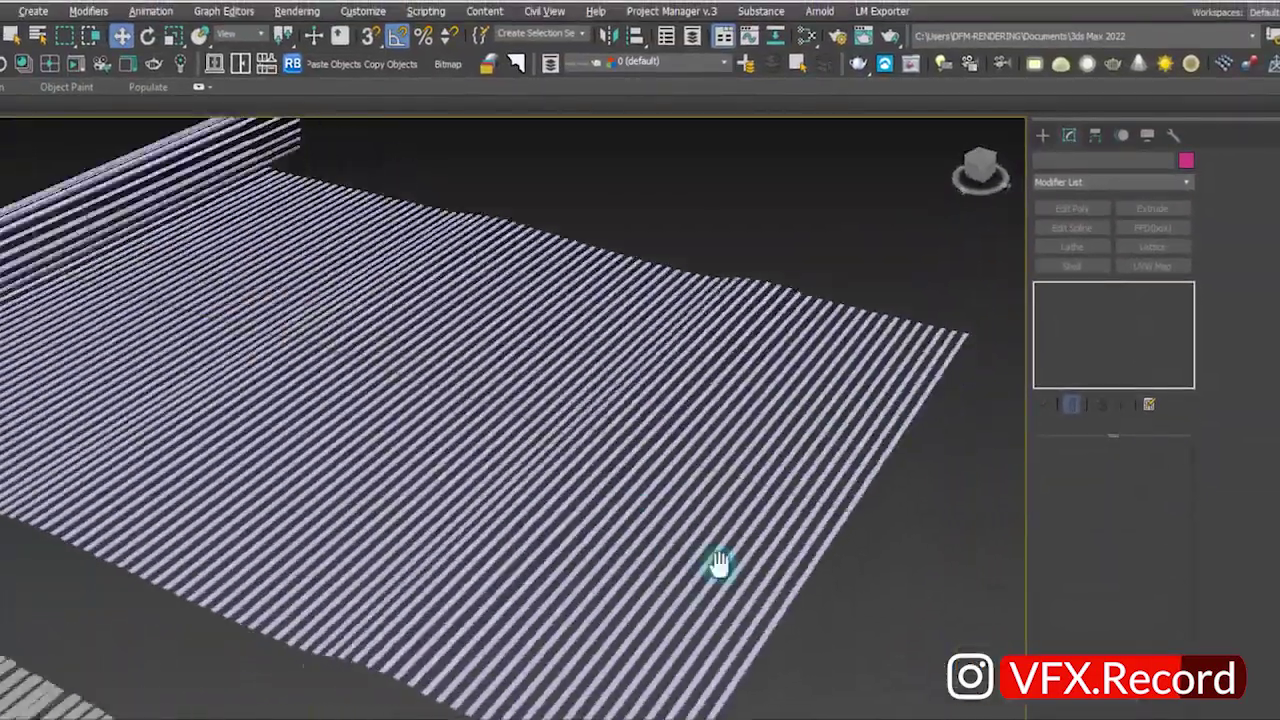
mouse_move(720, 563)
alt+middle_down()
mouse_move(694, 571)
mouse_move(629, 517)
alt+middle_up()
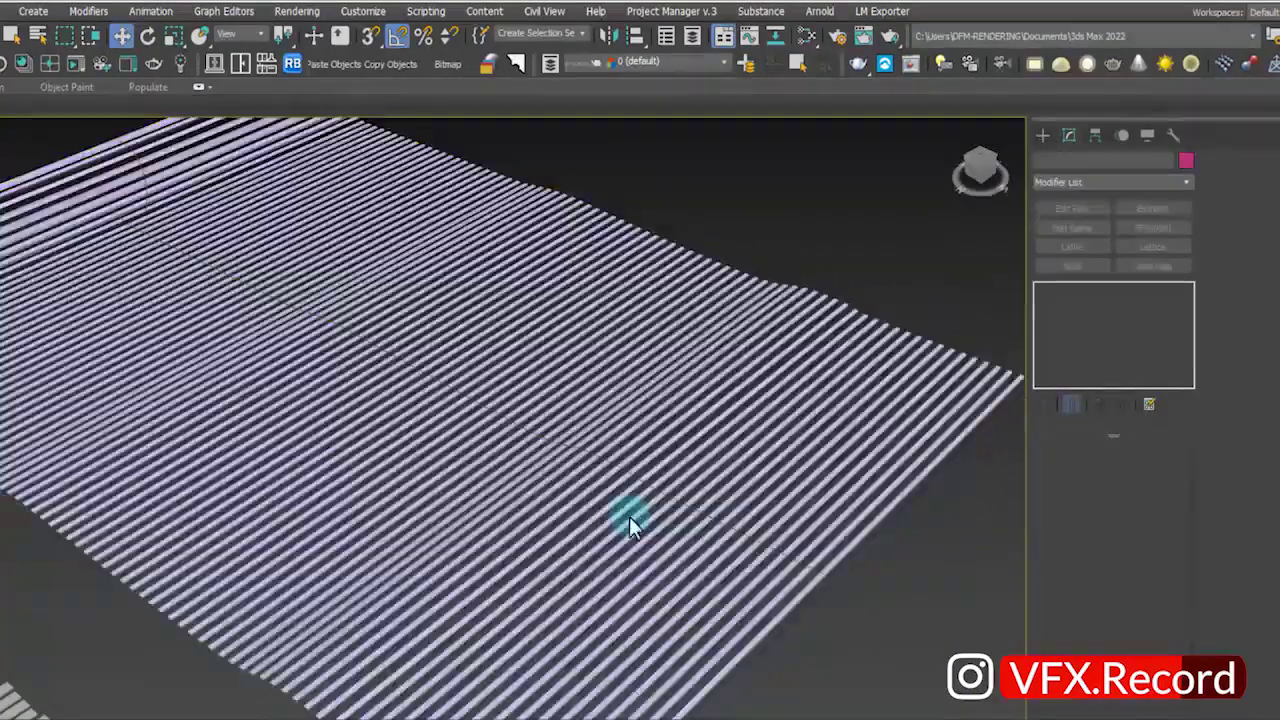
click(628, 515)
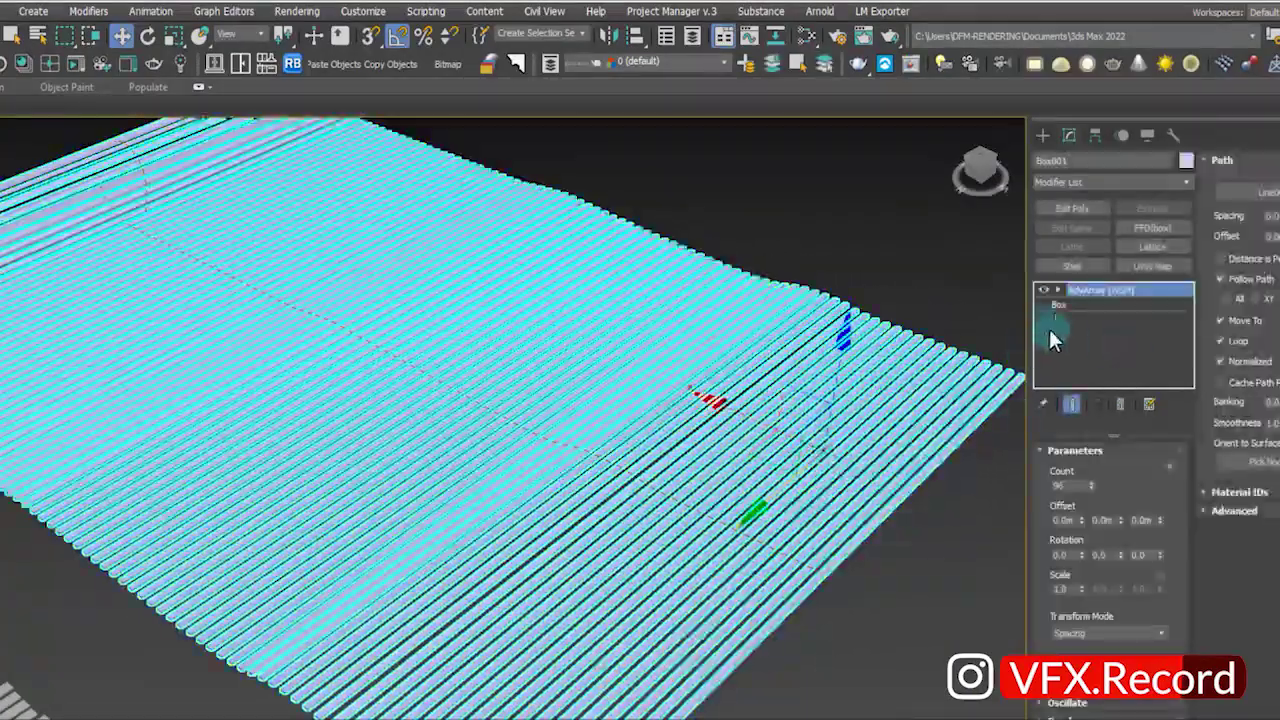
Widen the base box slats to 0.007m and orbit around the strips to check their spacing.
click(1060, 305)
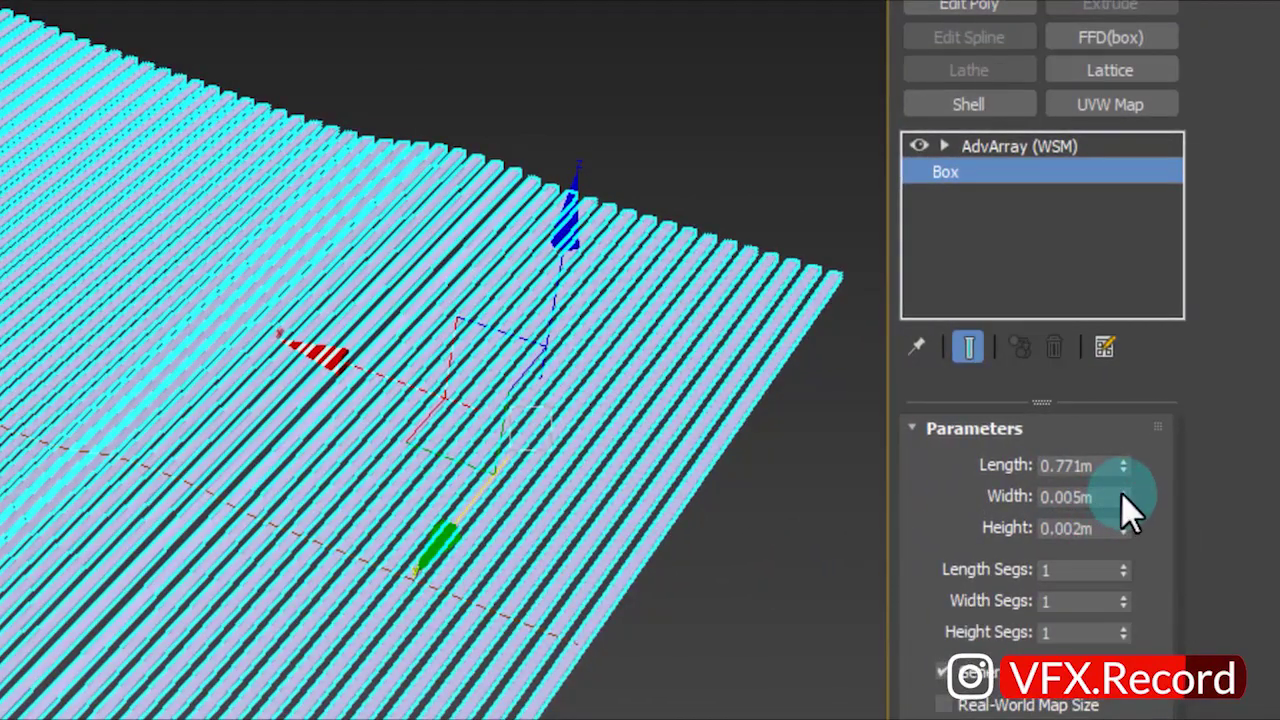
click(1123, 492)
click(1123, 492)
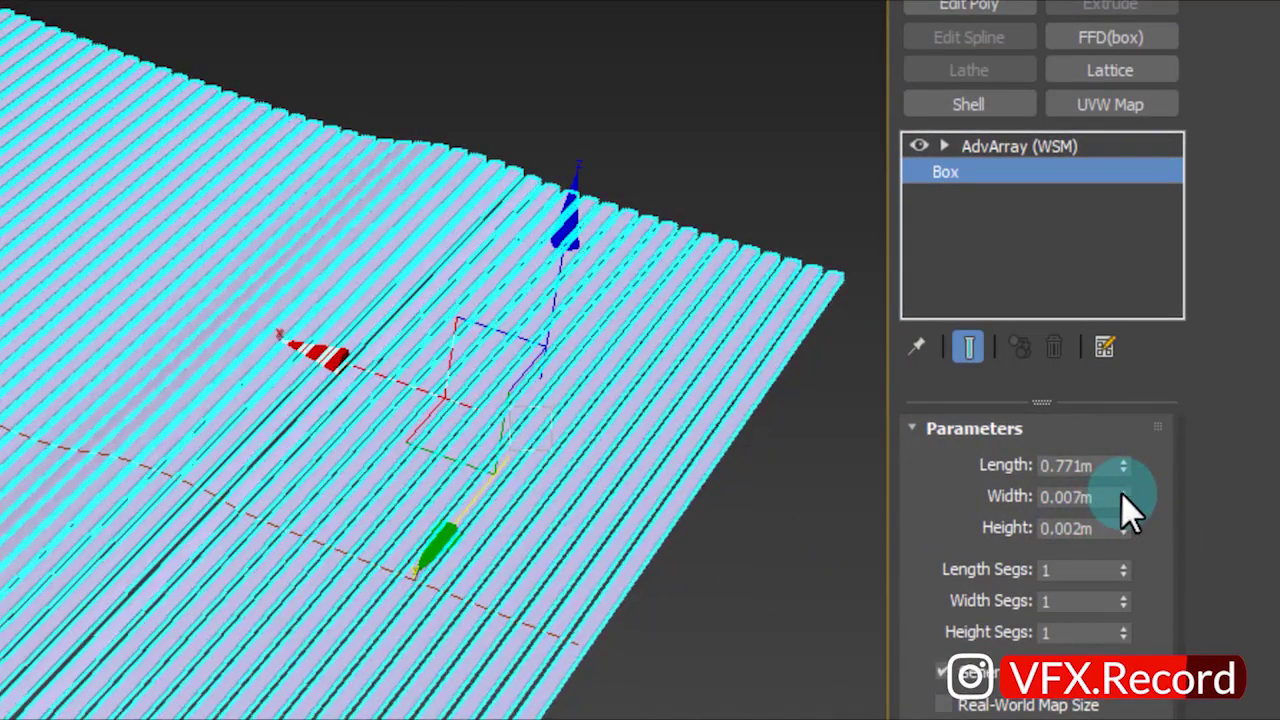
click(777, 606)
alt+middle_drag(760, 615, 650, 465)
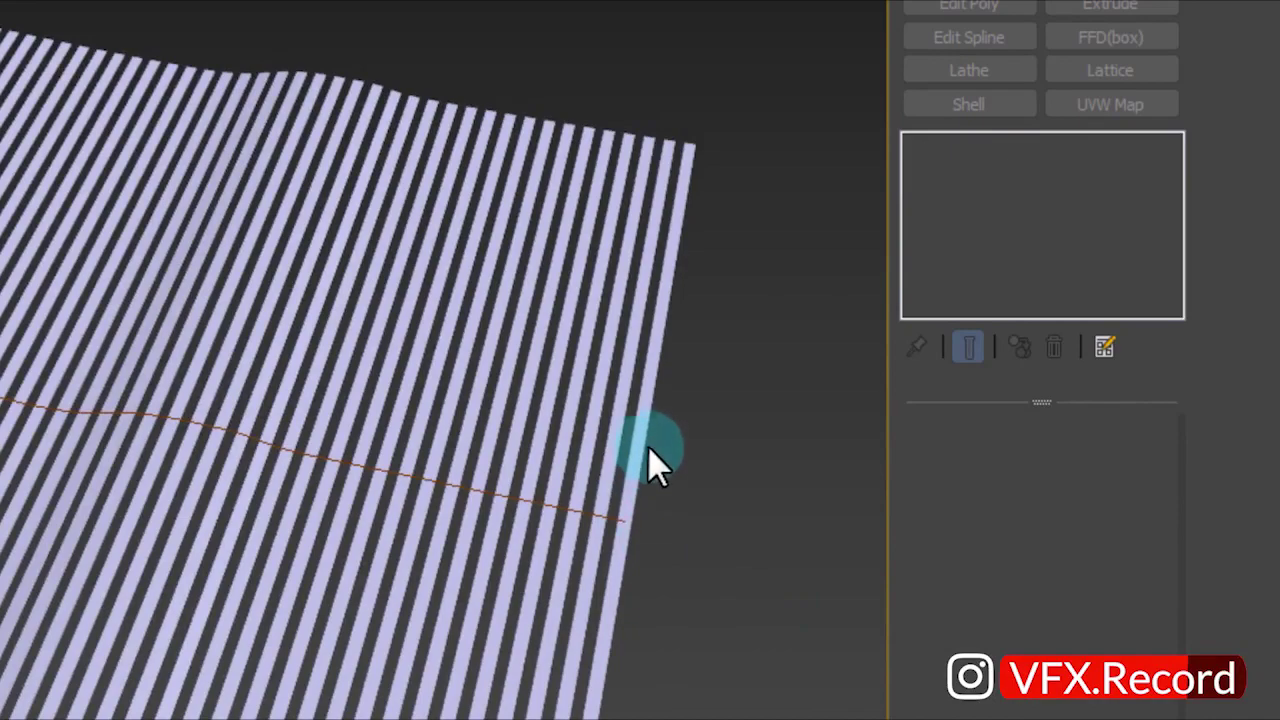
click(648, 458)
scroll(643, 434, up, 3)
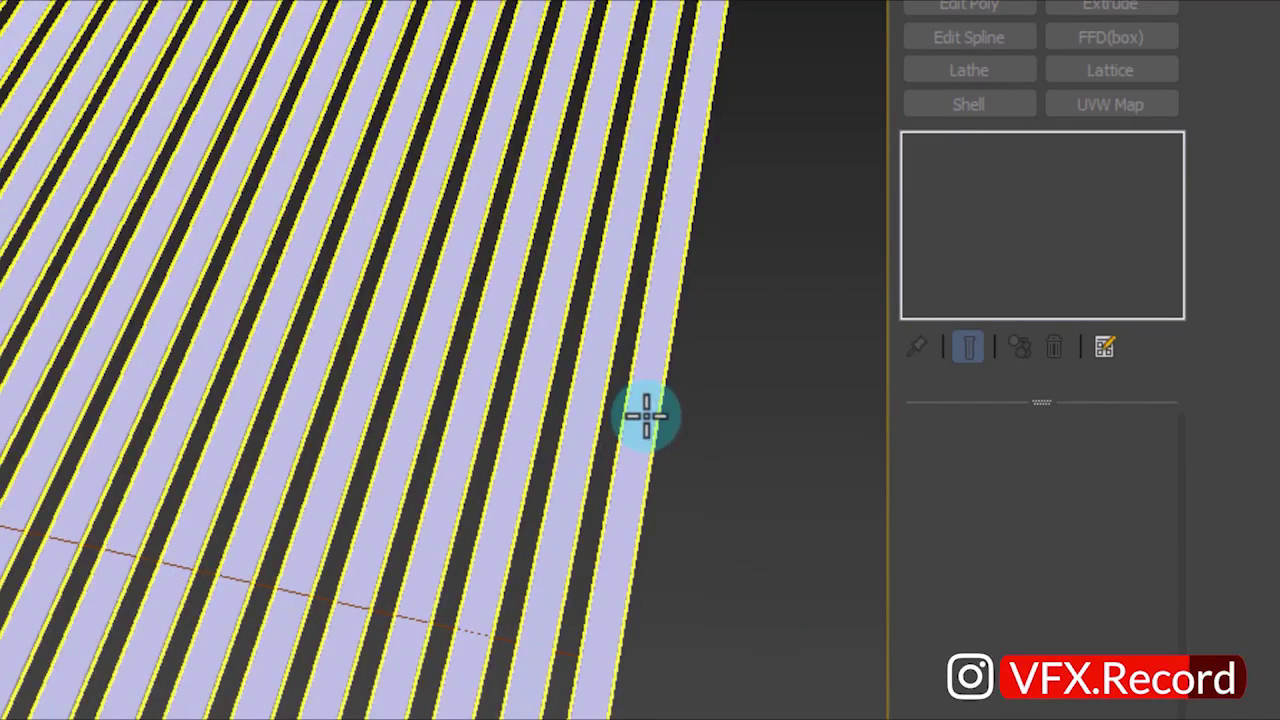
Try wider slat widths up to 0.011m and pan out to judge the whole mat.
click(646, 416)
click(964, 176)
click(1122, 492)
click(1122, 492)
click(1122, 492)
click(1122, 492)
click(838, 609)
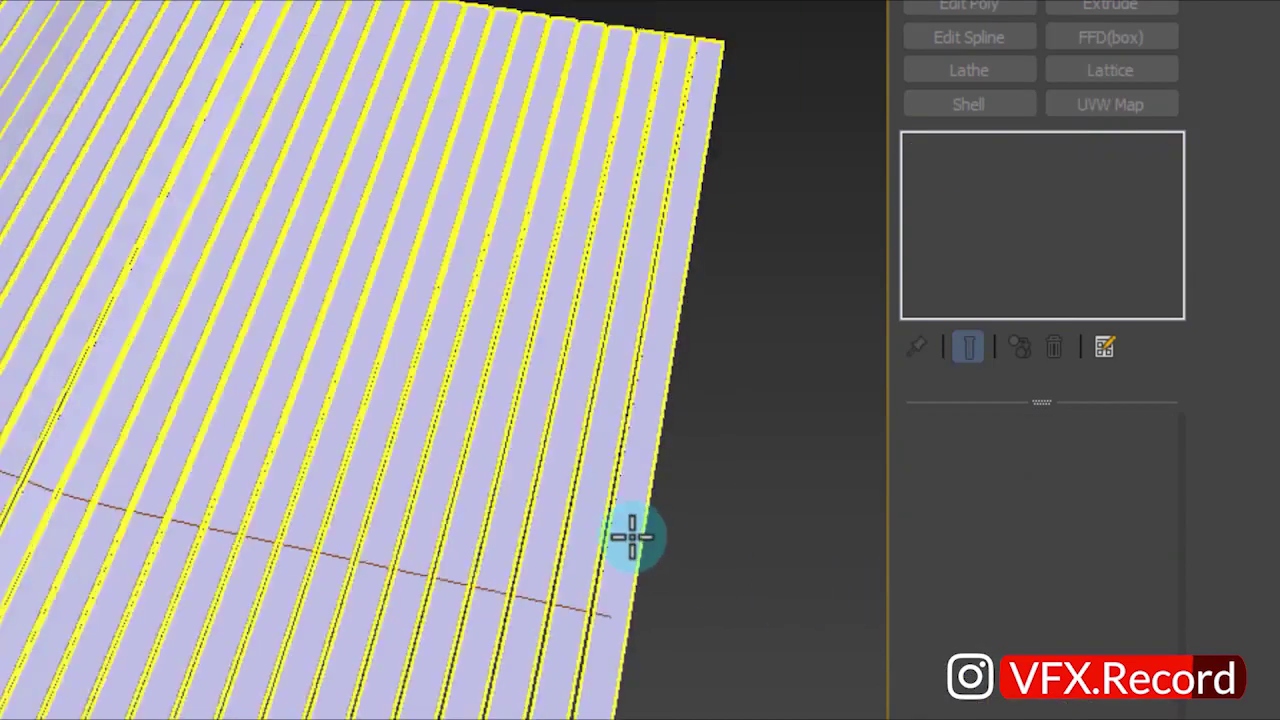
middle_drag(628, 537, 405, 695)
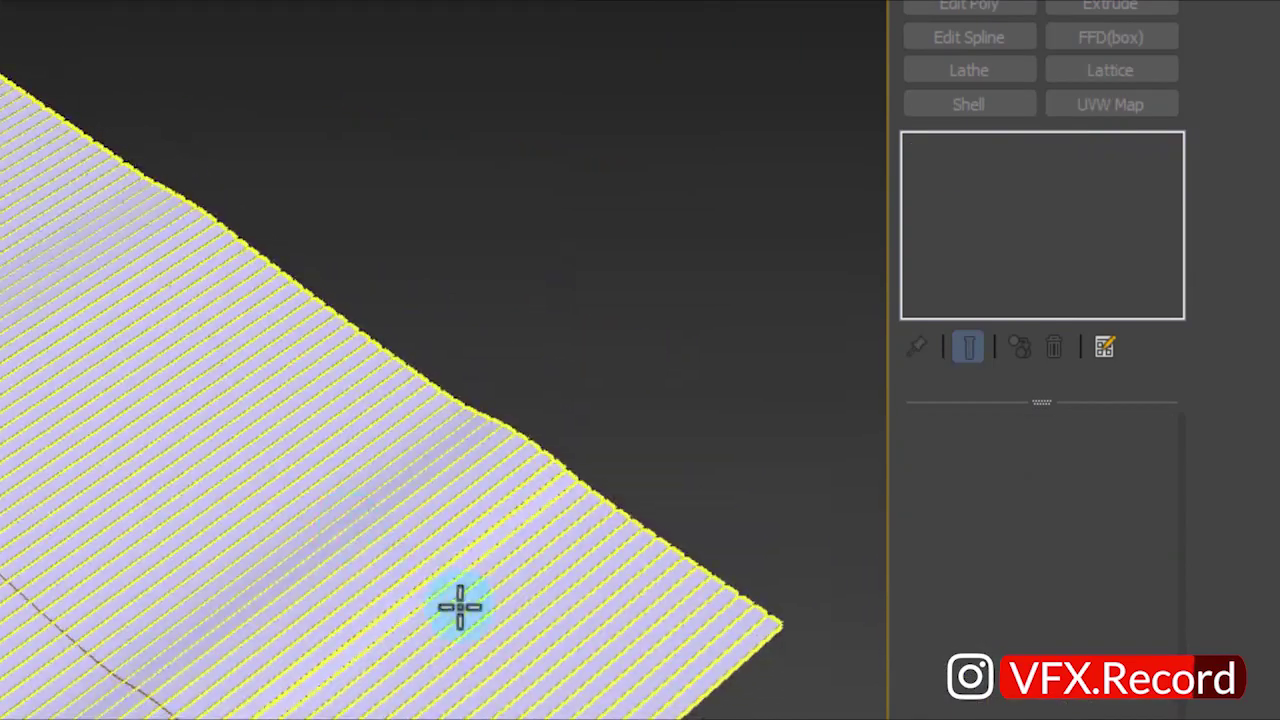
click(457, 606)
scroll(470, 615, up, 3)
Set the base box Width to exactly 0.008m.
click(1016, 234)
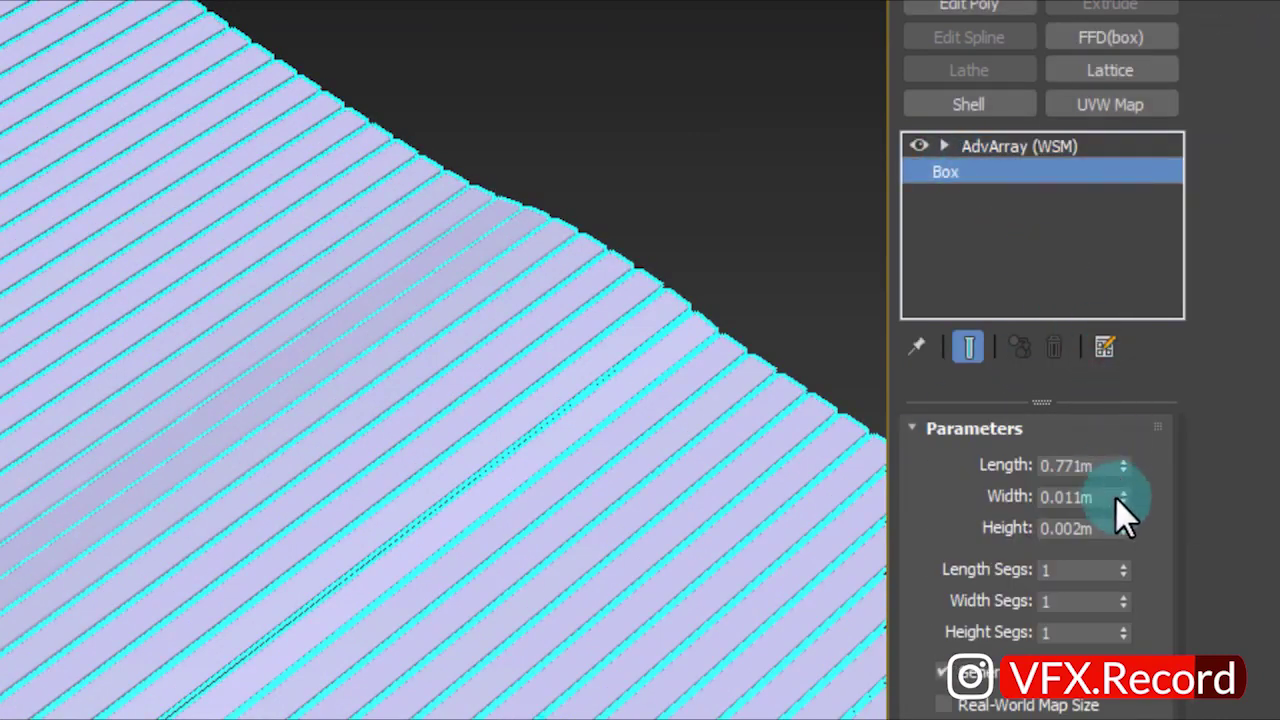
click(1123, 502)
double_click(1088, 497)
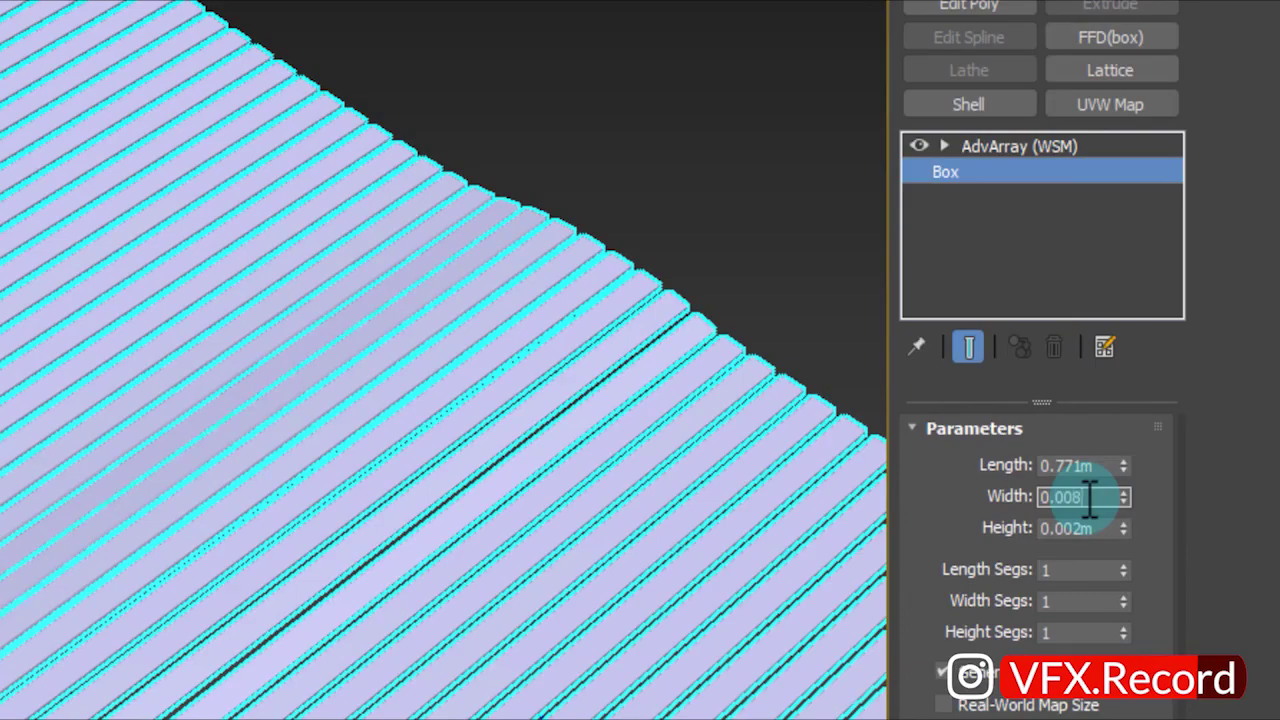
key(Return)
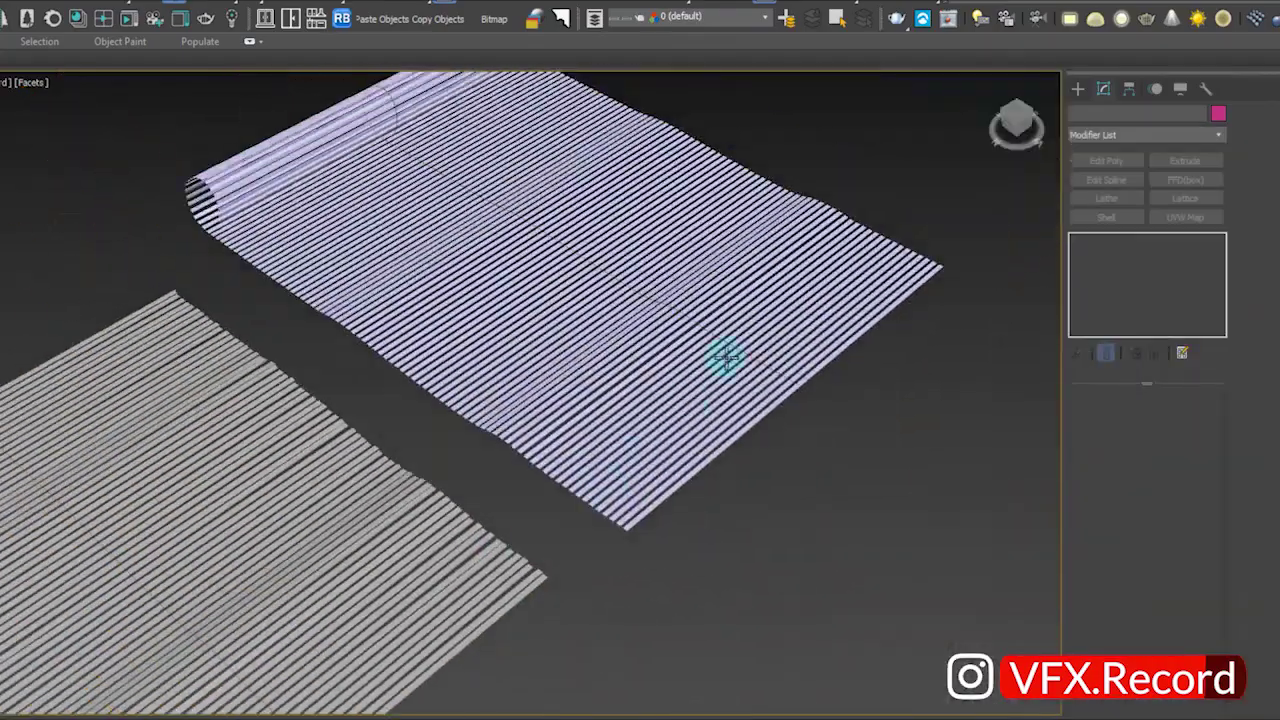
click(728, 325)
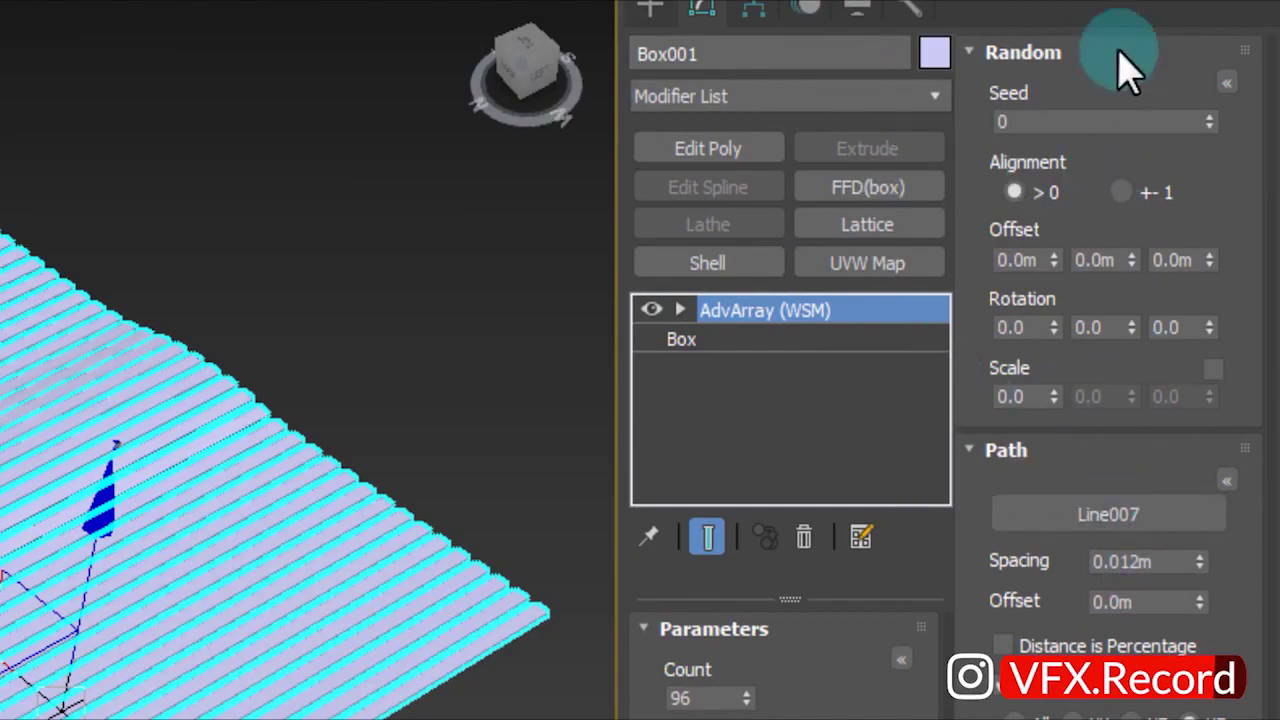
Give the AdvArray slats a random scale of about 0.06 and random Z rotation of about 0.49.
click(1054, 392)
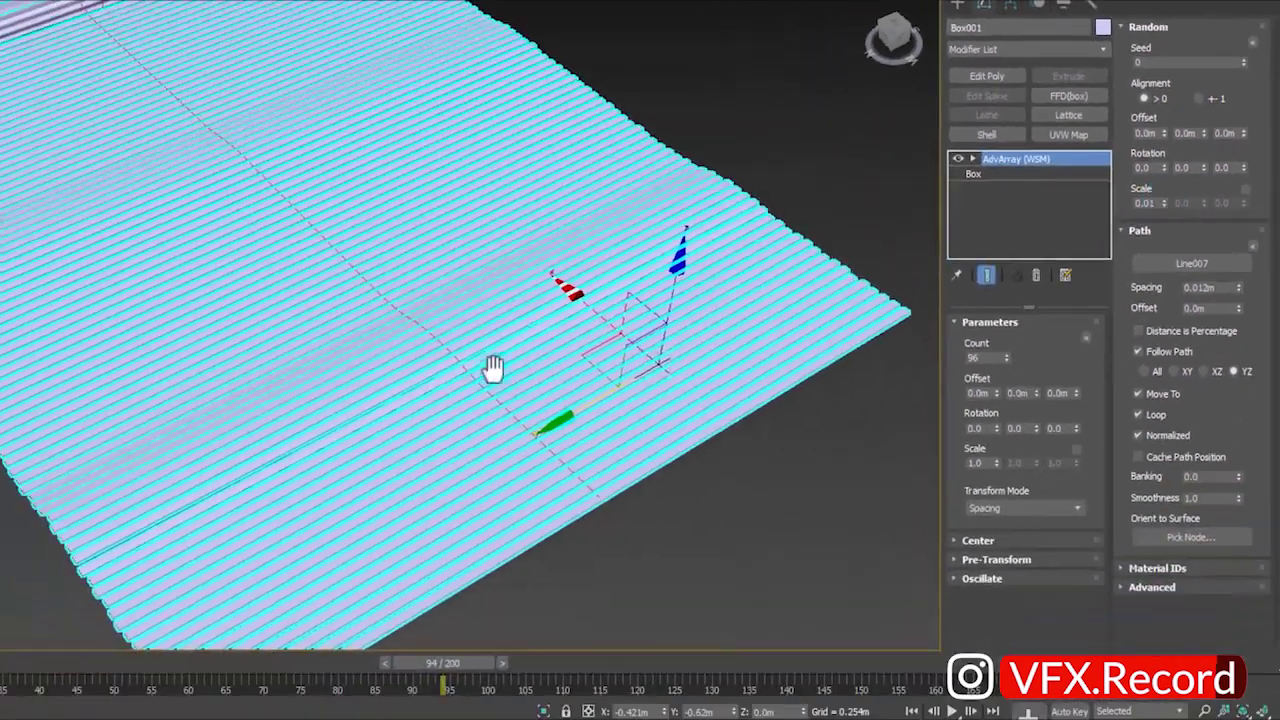
middle_drag(491, 366, 686, 326)
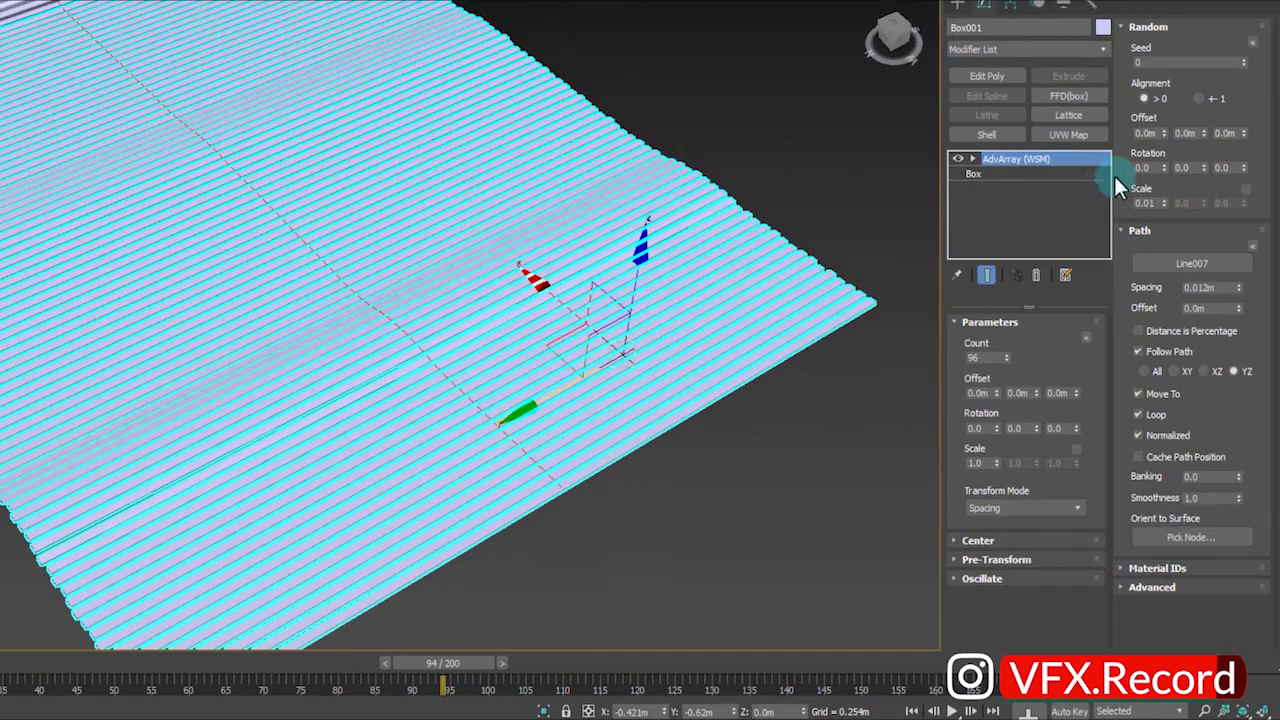
drag(1157, 197, 1163, 203)
mouse_move(497, 372)
middle_down()
mouse_move(528, 343)
mouse_move(575, 340)
middle_up()
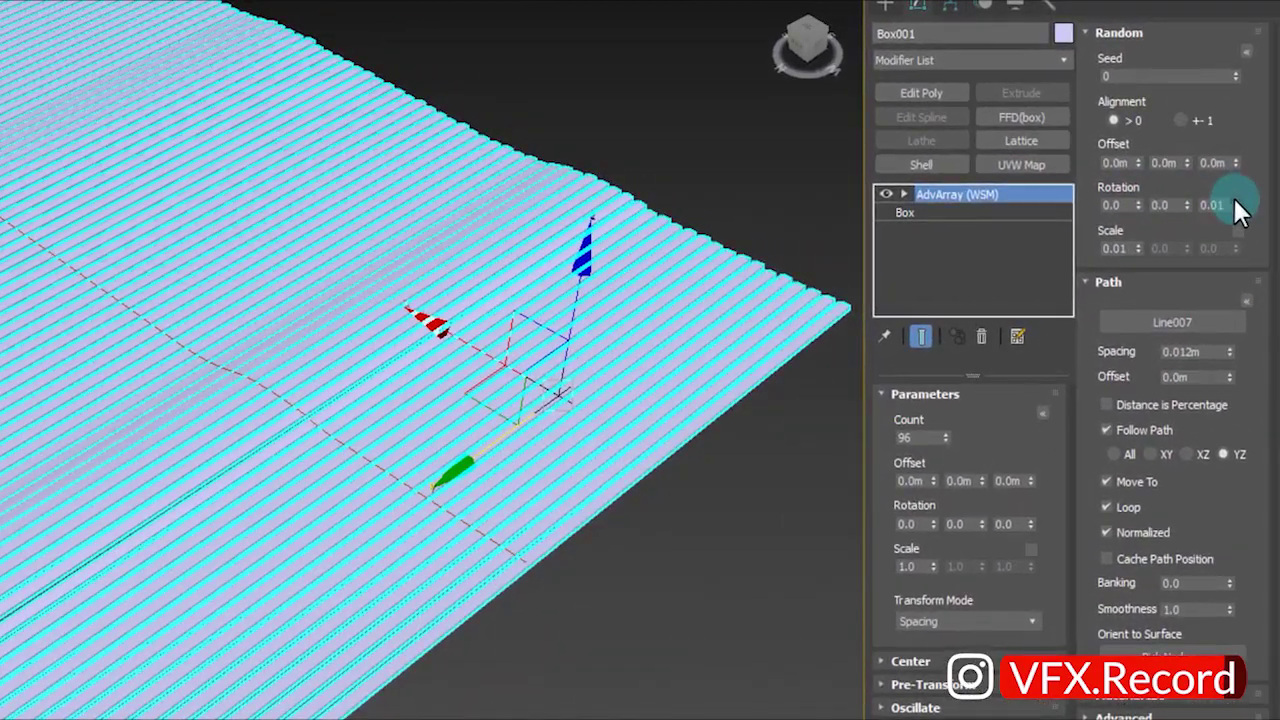
mouse_move(1236, 204)
mouse_down()
mouse_move(1234, 126)
mouse_move(1237, 163)
mouse_up()
click(660, 568)
mouse_move(660, 568)
alt+middle_down()
mouse_move(650, 602)
mouse_move(437, 485)
mouse_move(366, 612)
mouse_move(395, 556)
mouse_move(386, 534)
mouse_move(471, 549)
alt+middle_up()
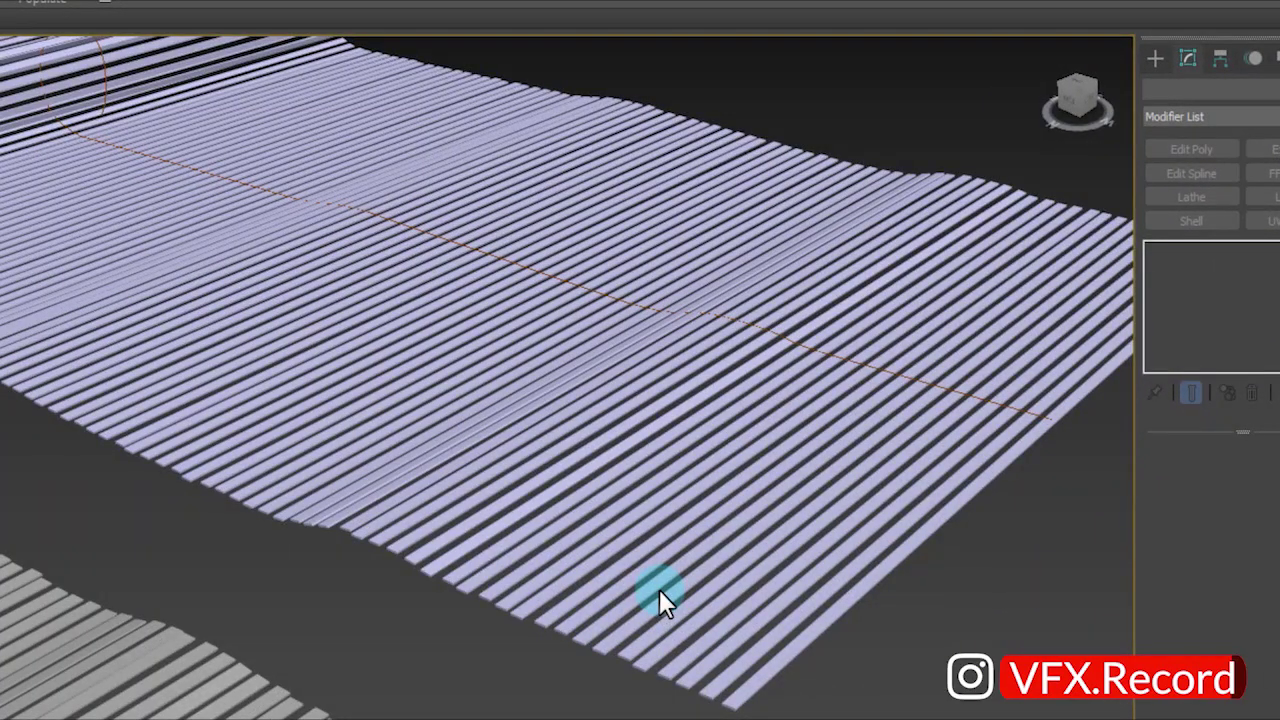
mouse_move(659, 589)
alt+middle_down()
mouse_move(643, 591)
mouse_move(574, 480)
mouse_move(551, 404)
alt+middle_up()
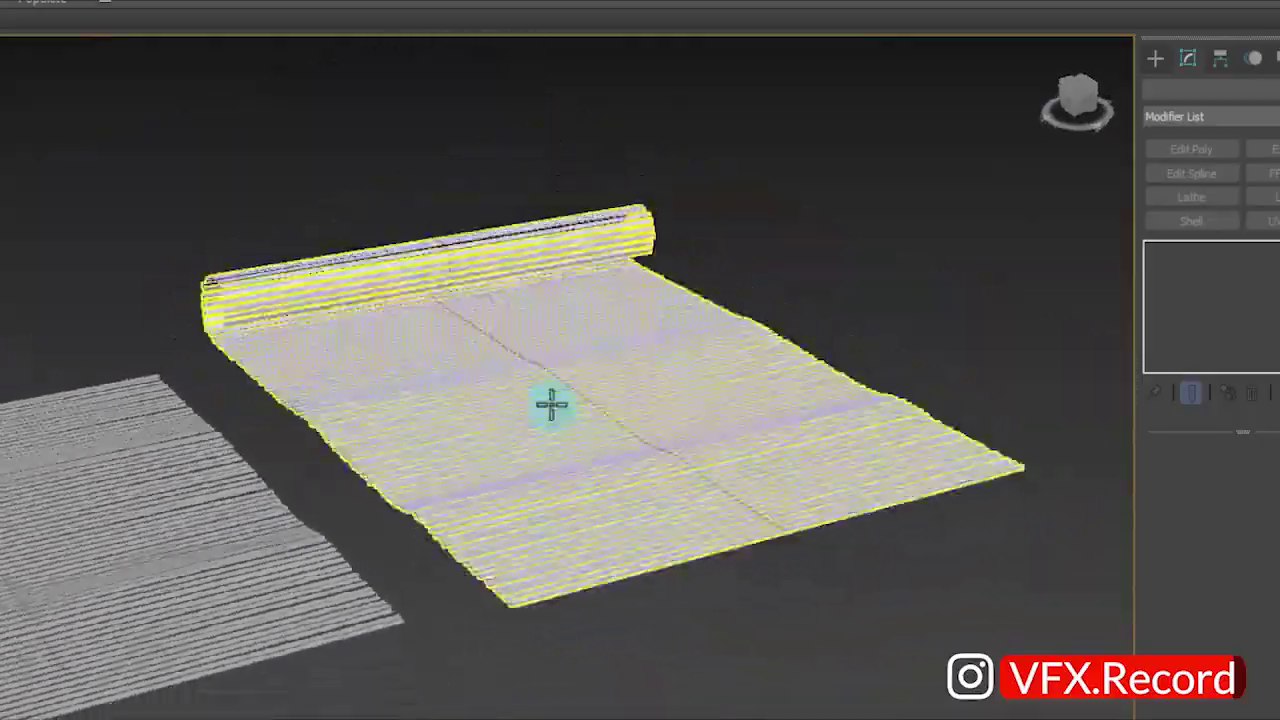
scroll(551, 404, up, 5)
alt+middle_drag(494, 451, 331, 437)
scroll(323, 443, up, 3)
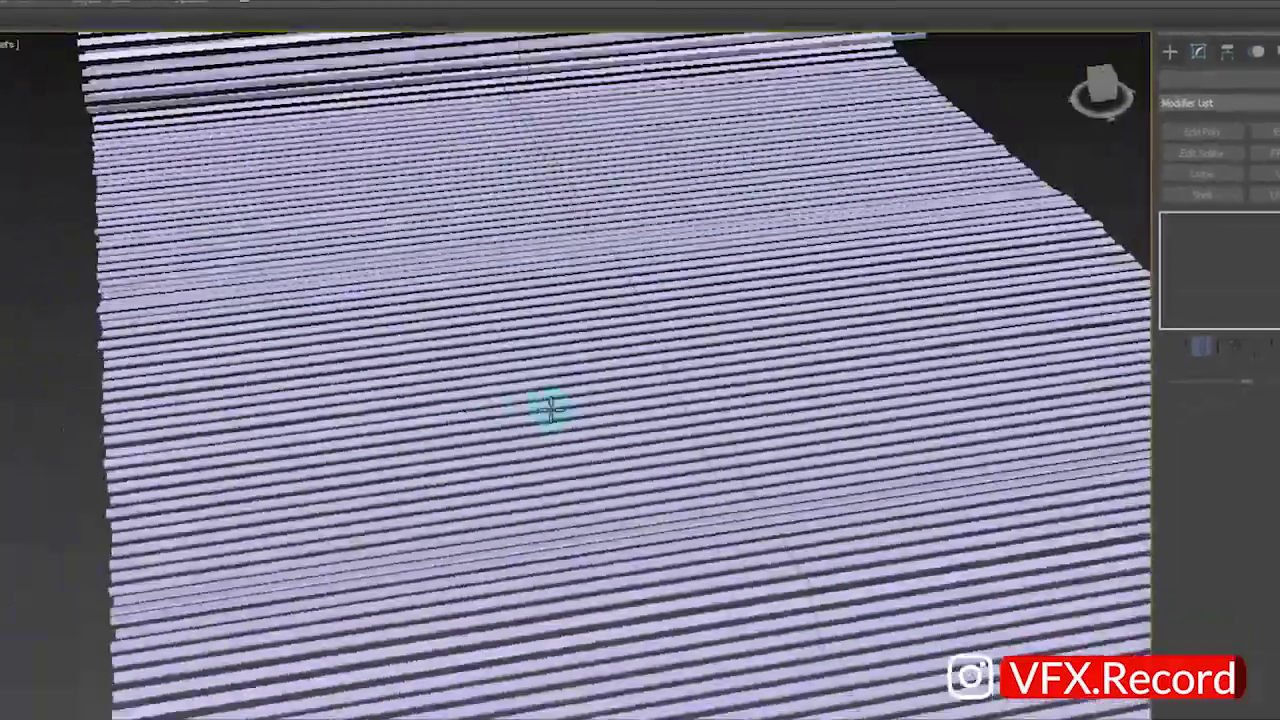
scroll(551, 409, down, 3)
mouse_move(640, 343)
alt+middle_down()
mouse_move(651, 380)
mouse_move(606, 386)
mouse_move(664, 394)
alt+middle_up()
scroll(606, 386, down, 2)
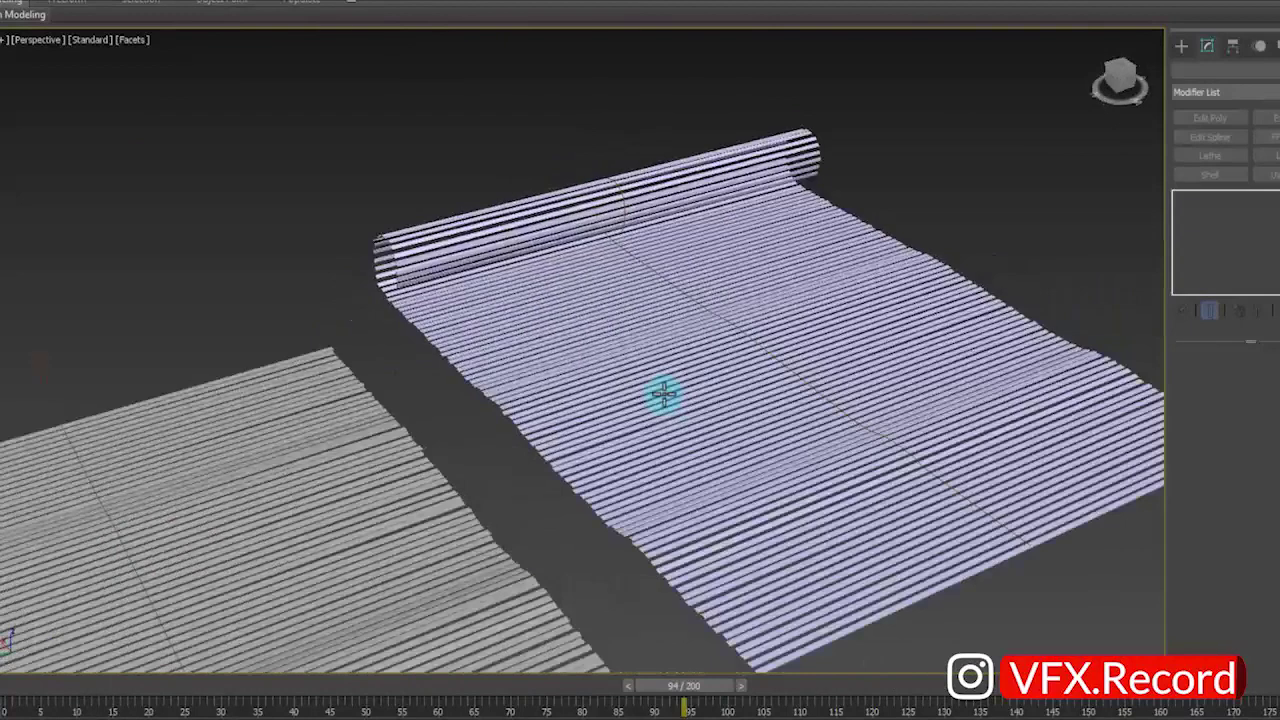
click(664, 393)
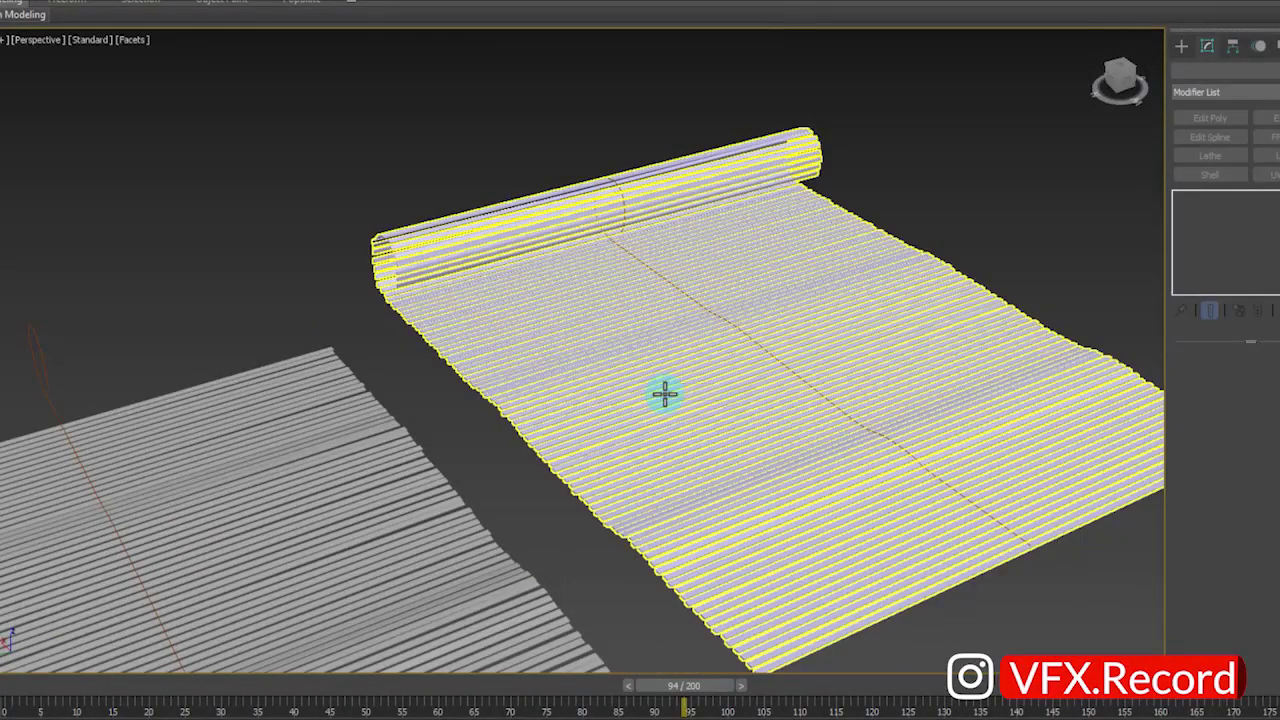